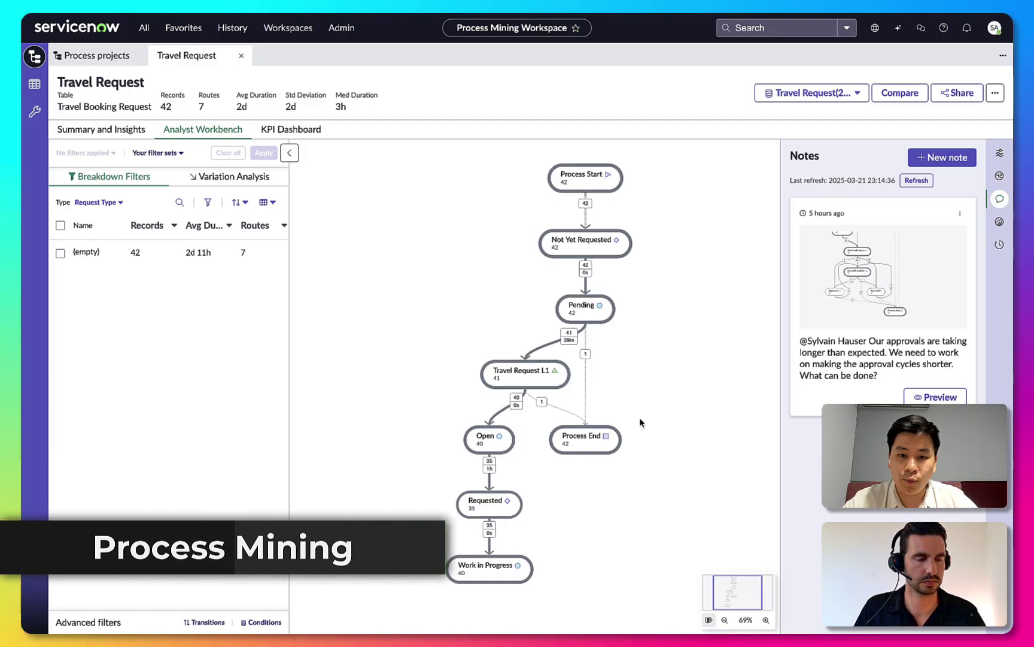
Show all connections on the Travel Request process map and inspect the Work in Progress → Rejected transition.
{"action": "left_click", "coordinate": [999, 151]}
{"action": "left_click_drag", "start_coordinate": [831, 256], "coordinate": [958, 254]}
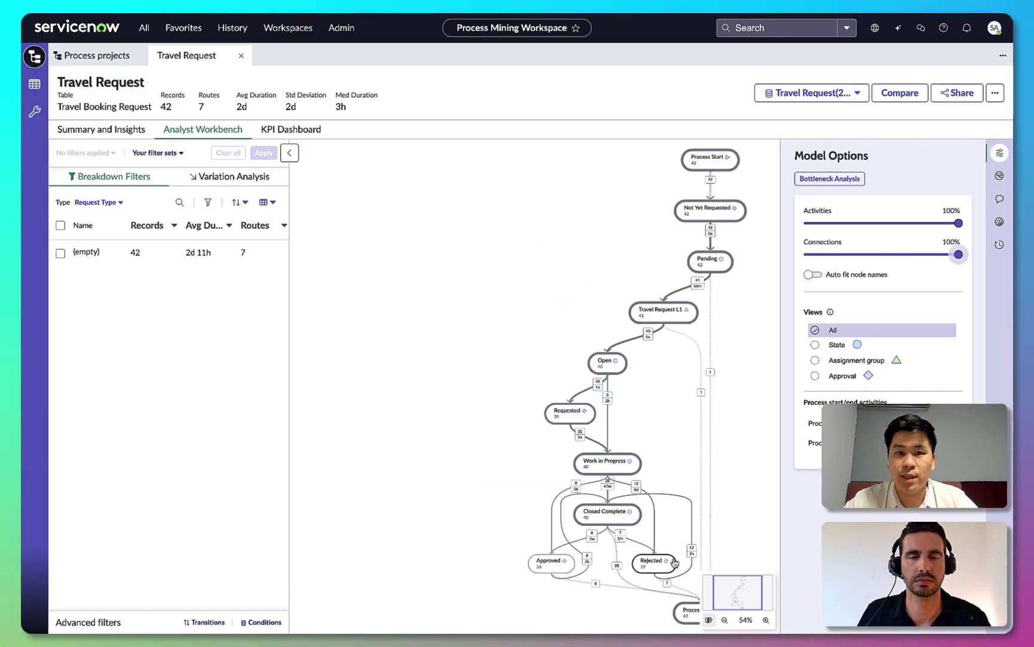
{"action": "left_click", "coordinate": [766, 619]}
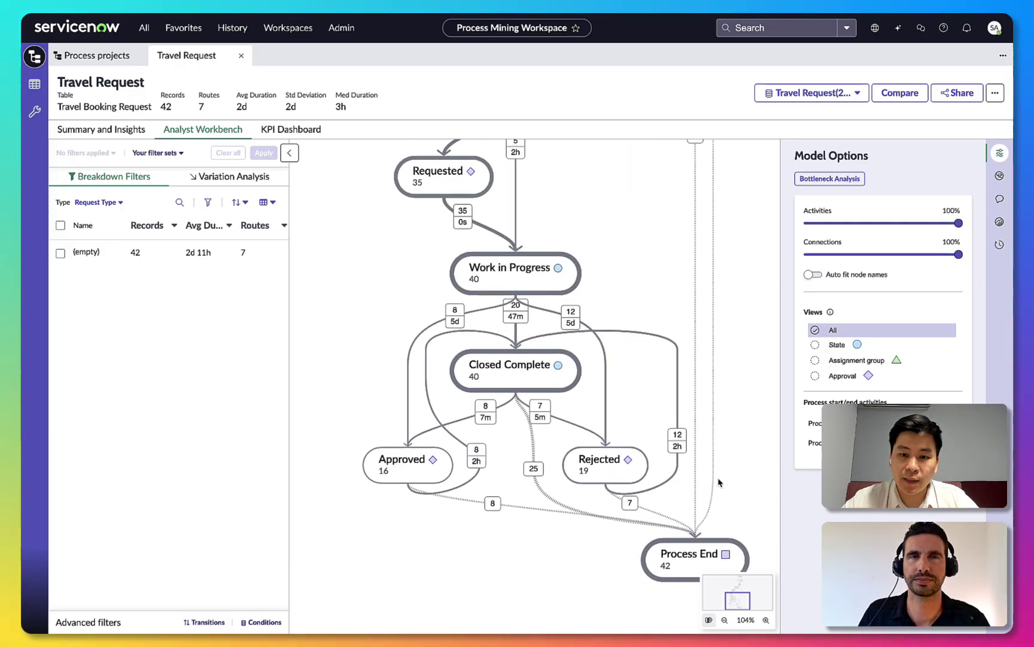
{"action": "left_click", "coordinate": [572, 324]}
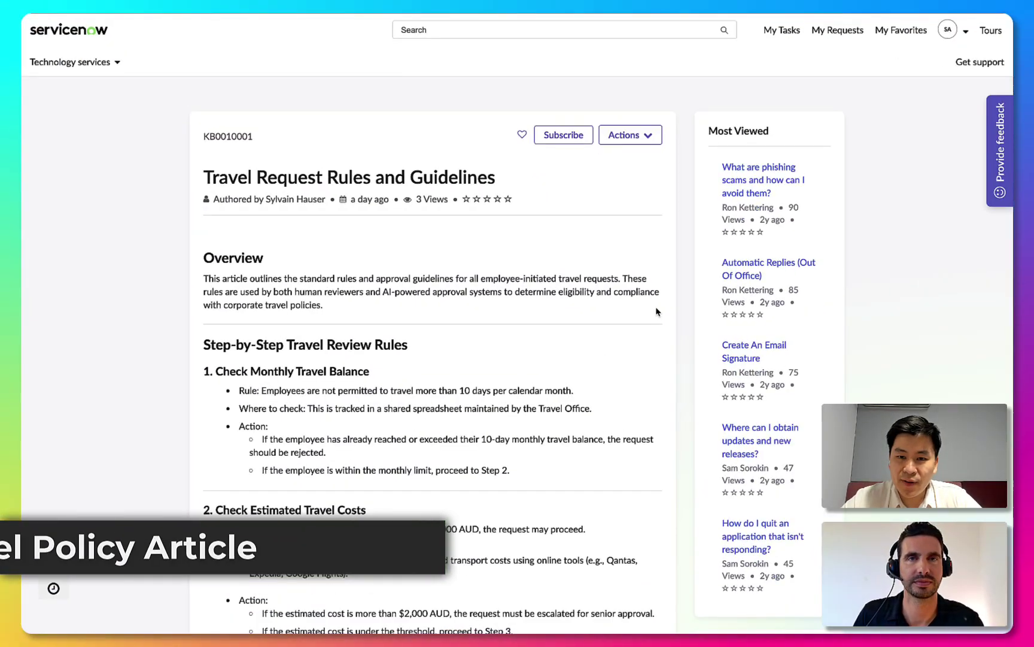
Scroll through the Travel Request Rules and Guidelines article down to Related Articles.
{"action": "scroll", "coordinate": [656, 311], "scroll_direction": "down", "scroll_amount": 3}
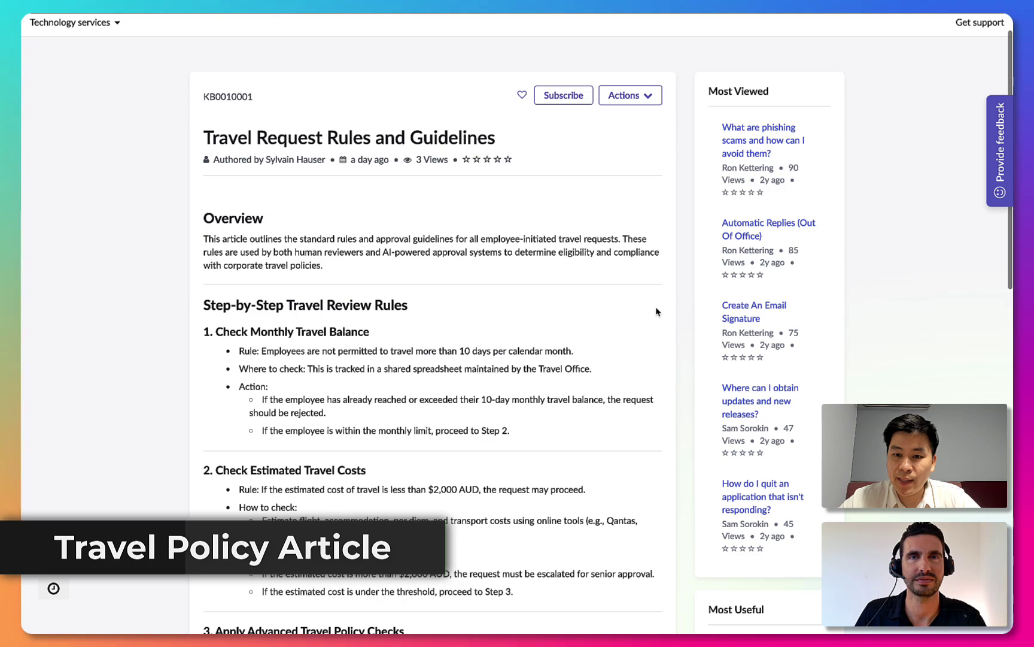
{"action": "scroll", "coordinate": [656, 311], "scroll_direction": "down", "scroll_amount": 3}
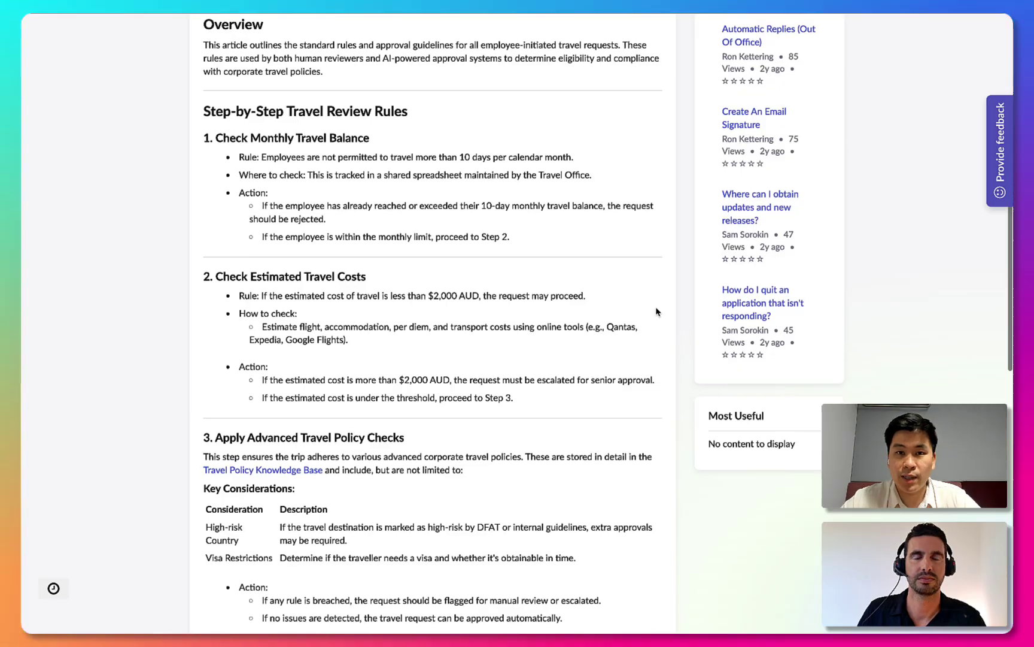
{"action": "scroll", "coordinate": [656, 311], "scroll_direction": "down", "scroll_amount": 2}
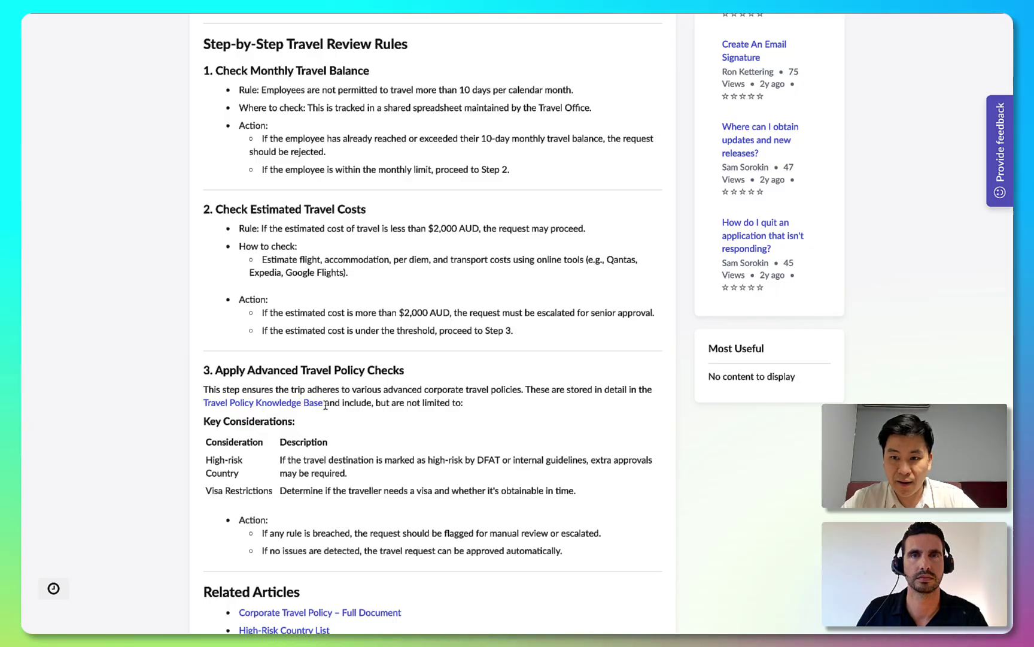
{"action": "scroll", "coordinate": [341, 546], "scroll_direction": "down", "scroll_amount": 1}
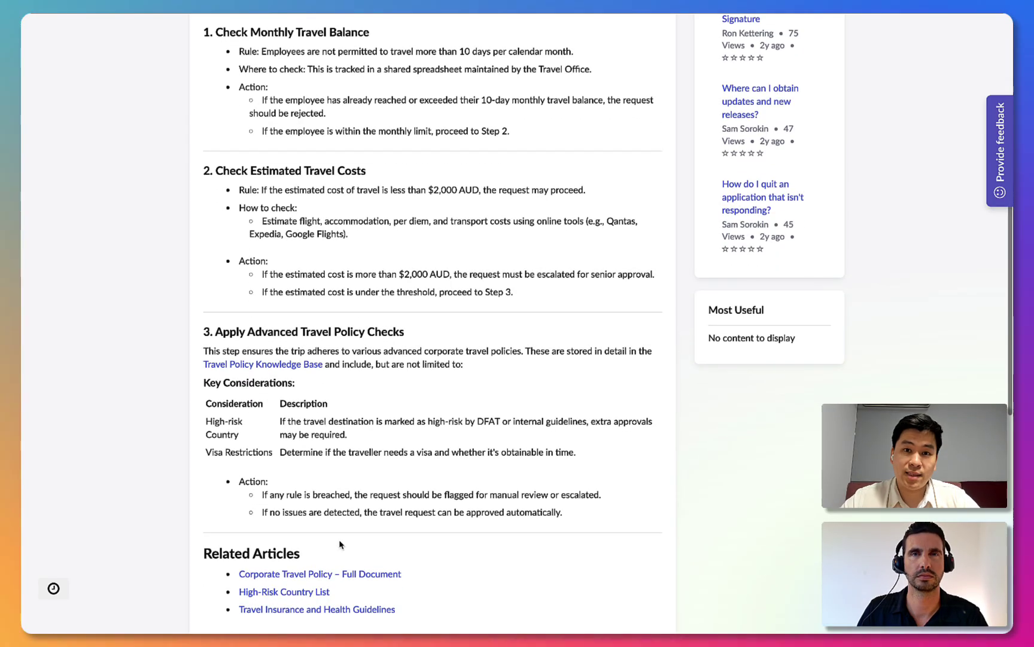
{"action": "scroll", "coordinate": [342, 575], "scroll_direction": "down", "scroll_amount": 1}
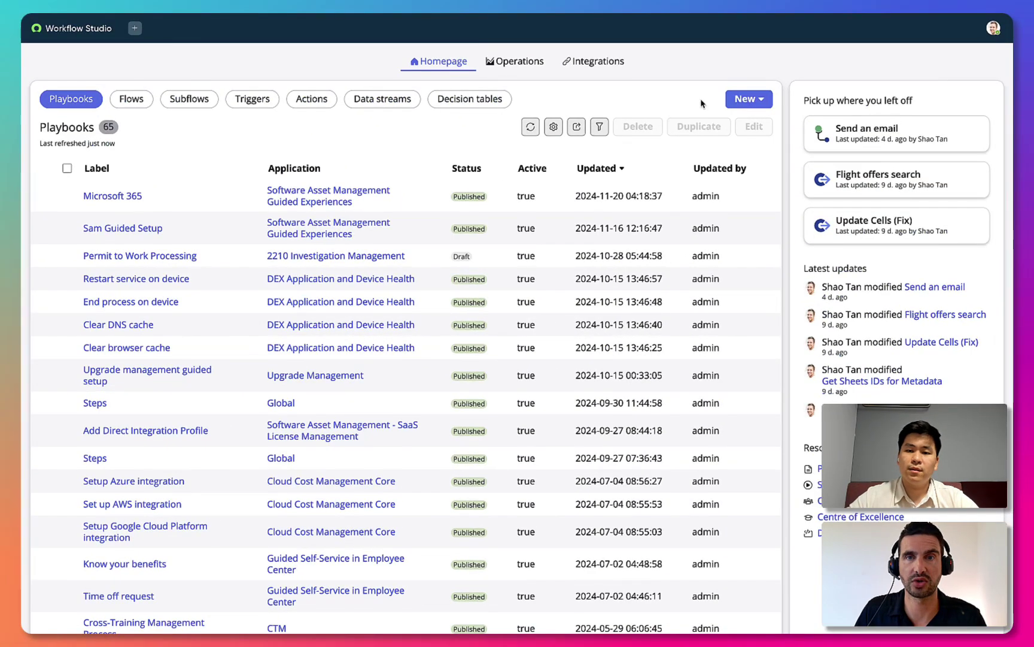
Create a new subflow named 'Get travel balances'.
{"action": "left_click", "coordinate": [747, 99]}
{"action": "left_click", "coordinate": [751, 168]}
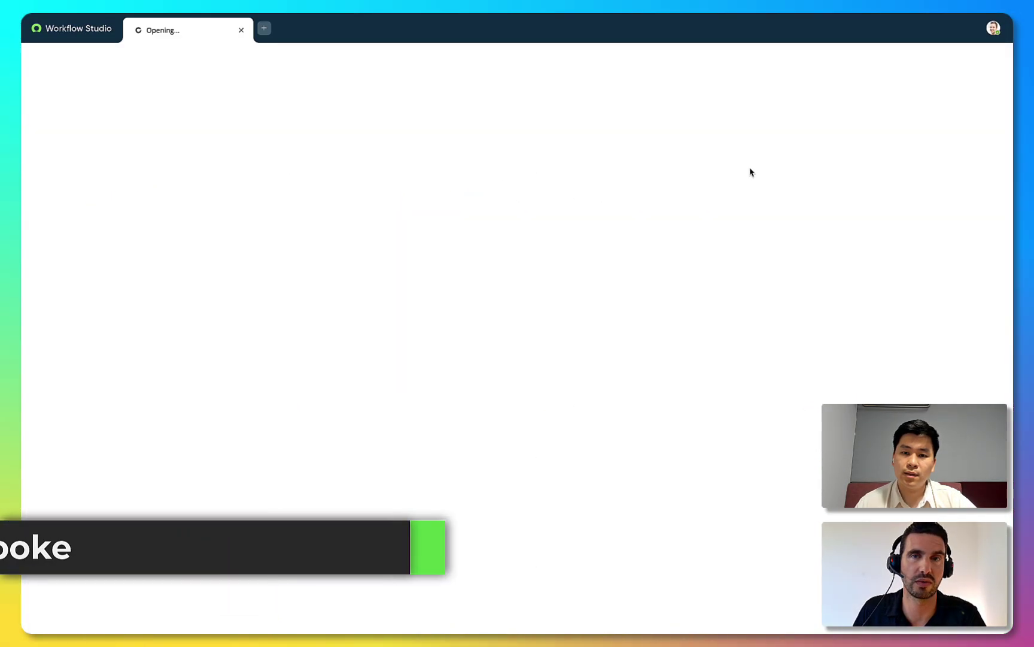
{"action": "type", "text": "Get travel bal"}
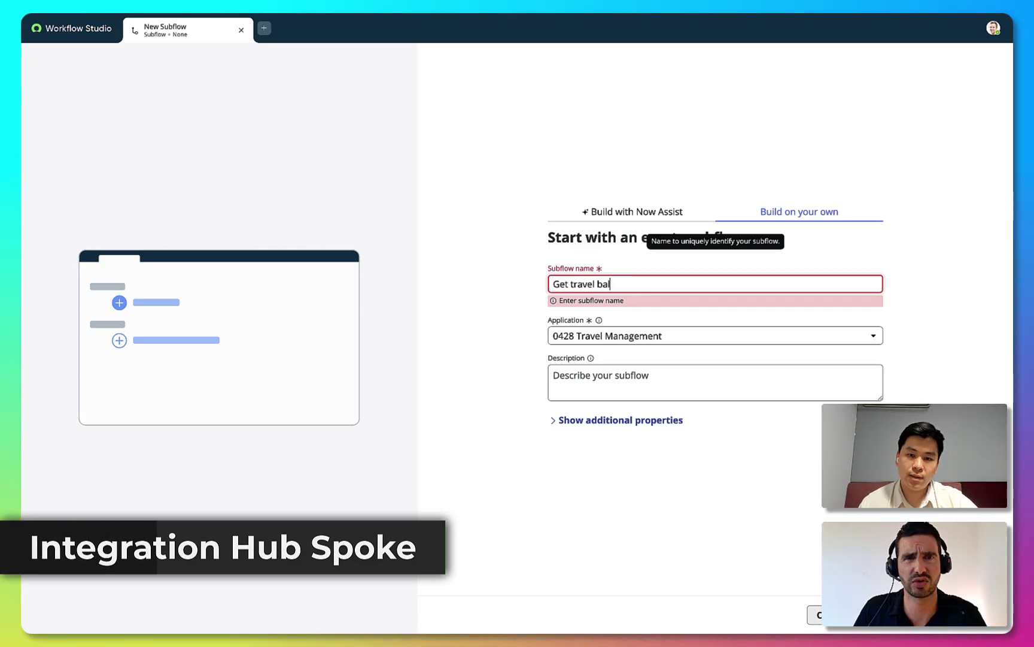
{"action": "type", "text": "ances"}
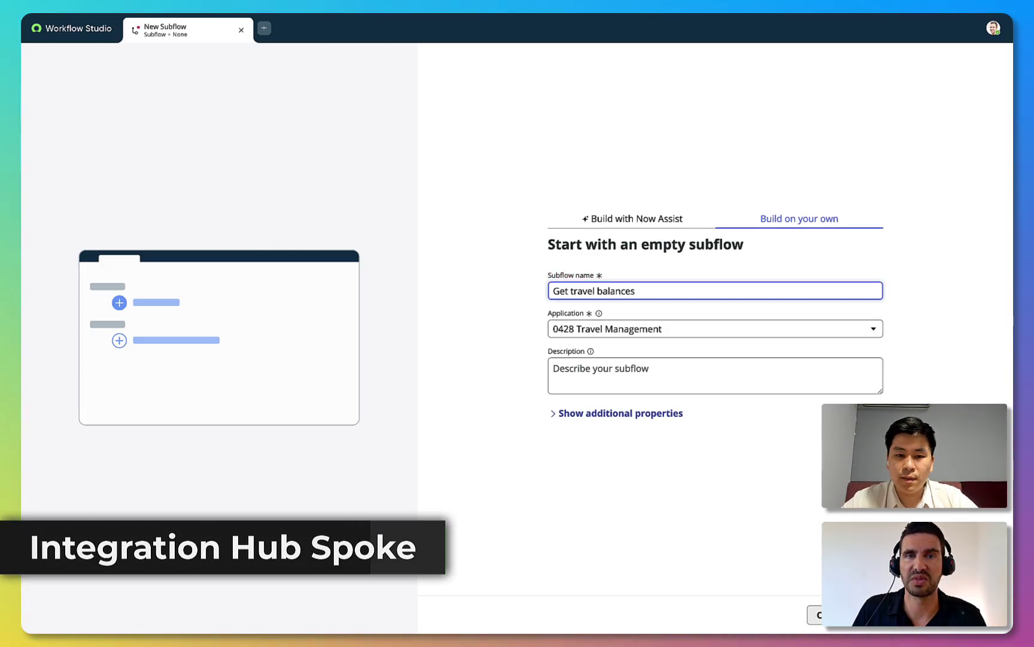
{"action": "key", "text": "Return"}
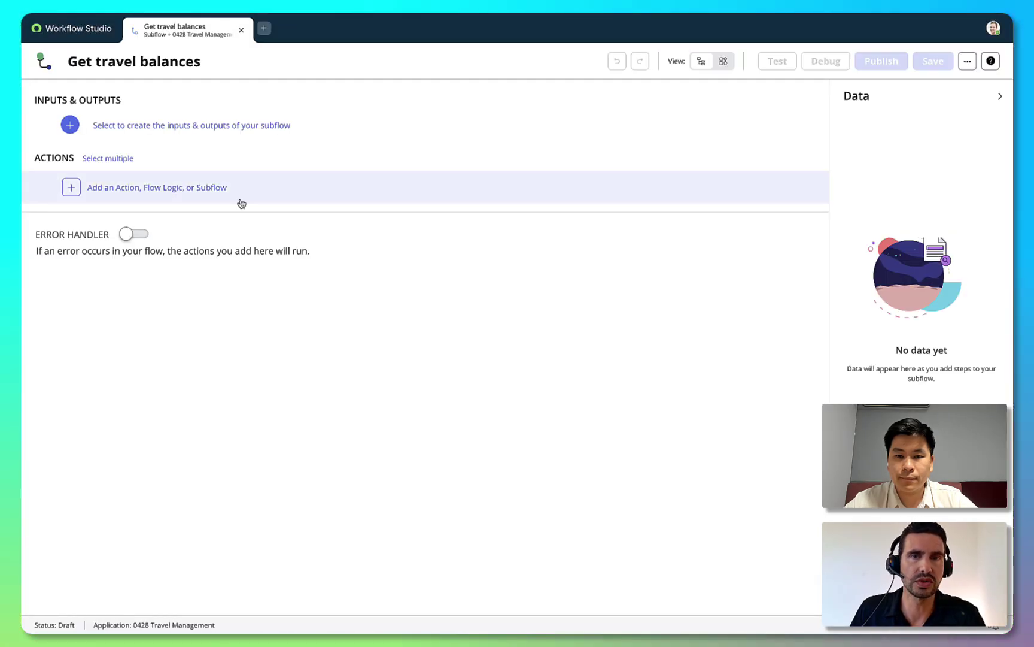
Add a Google Sheets Get Cell Values step with the pasted spreadsheet ID and range A1:E15, then test-run it.
{"action": "left_click", "coordinate": [210, 200]}
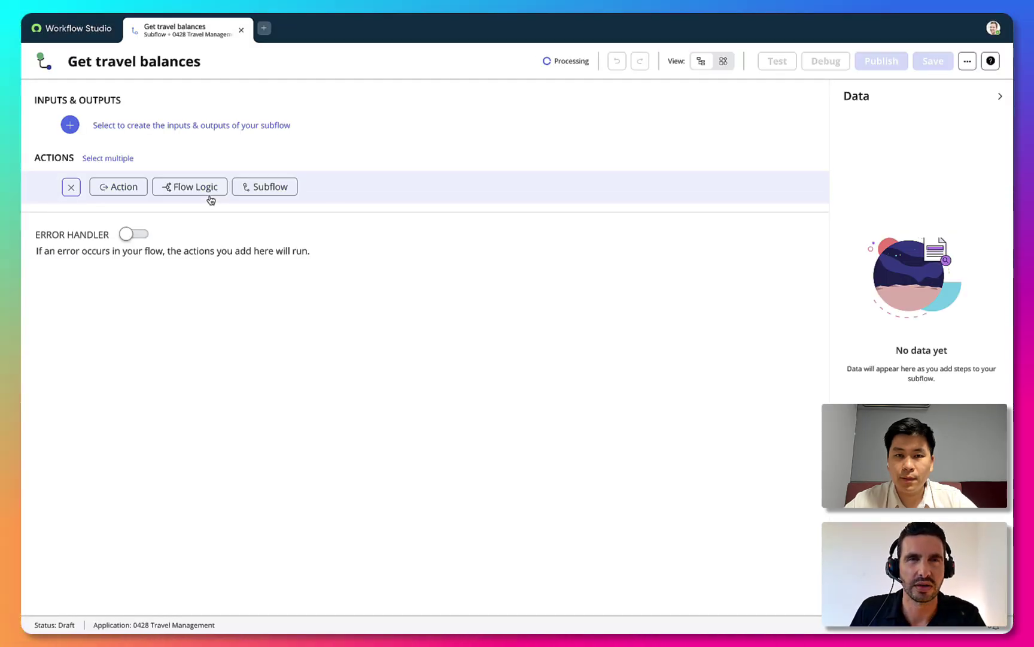
{"action": "left_click", "coordinate": [144, 197]}
{"action": "type", "text": "sheet"}
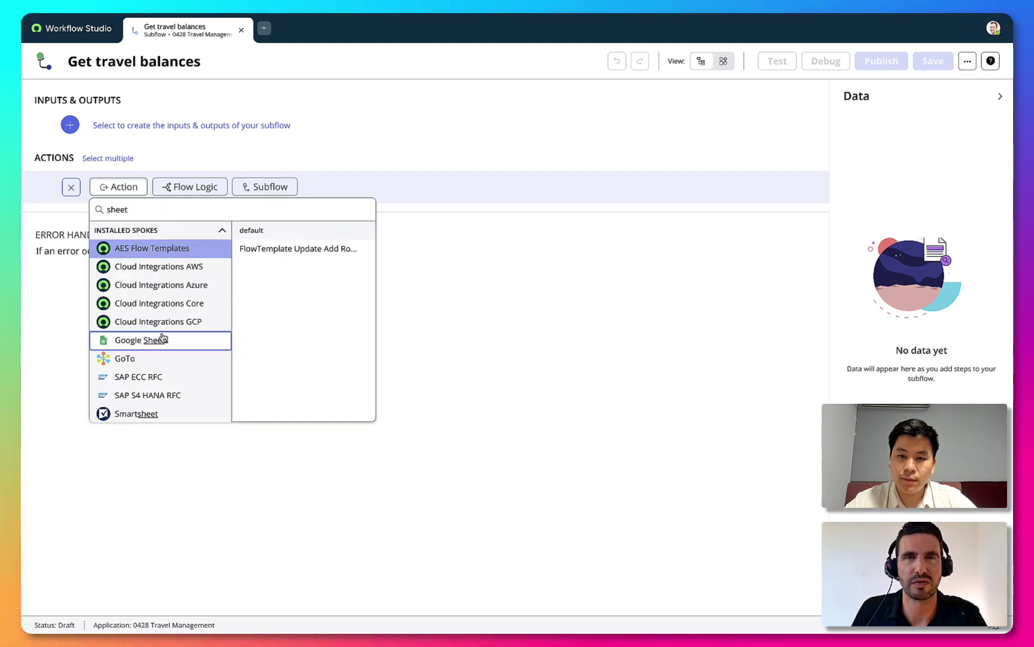
{"action": "left_click", "coordinate": [163, 338]}
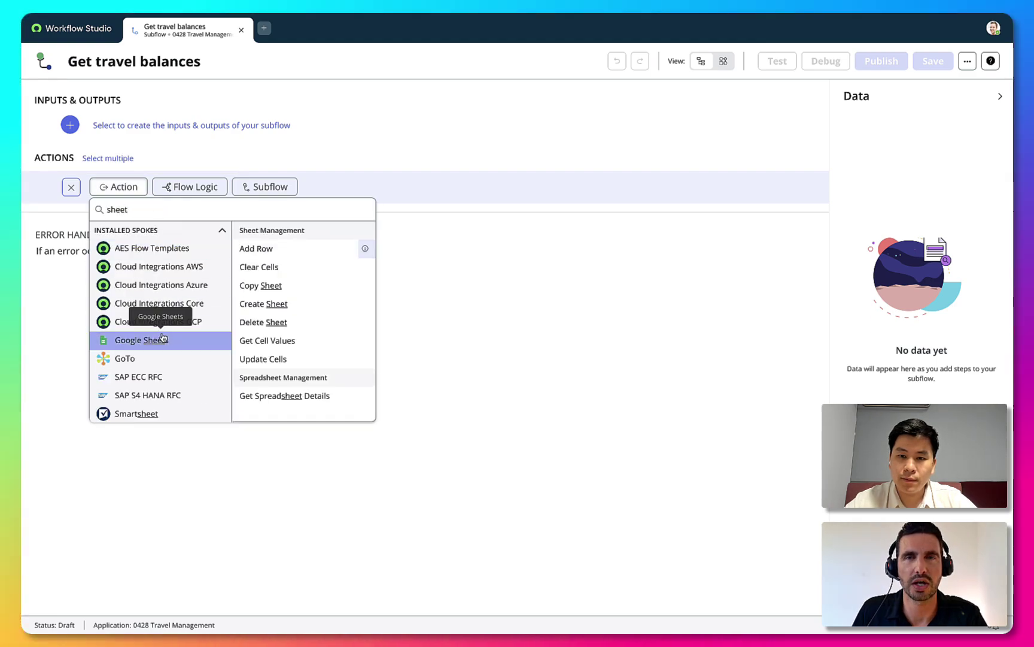
{"action": "left_click", "coordinate": [279, 342]}
{"action": "left_click", "coordinate": [264, 351]}
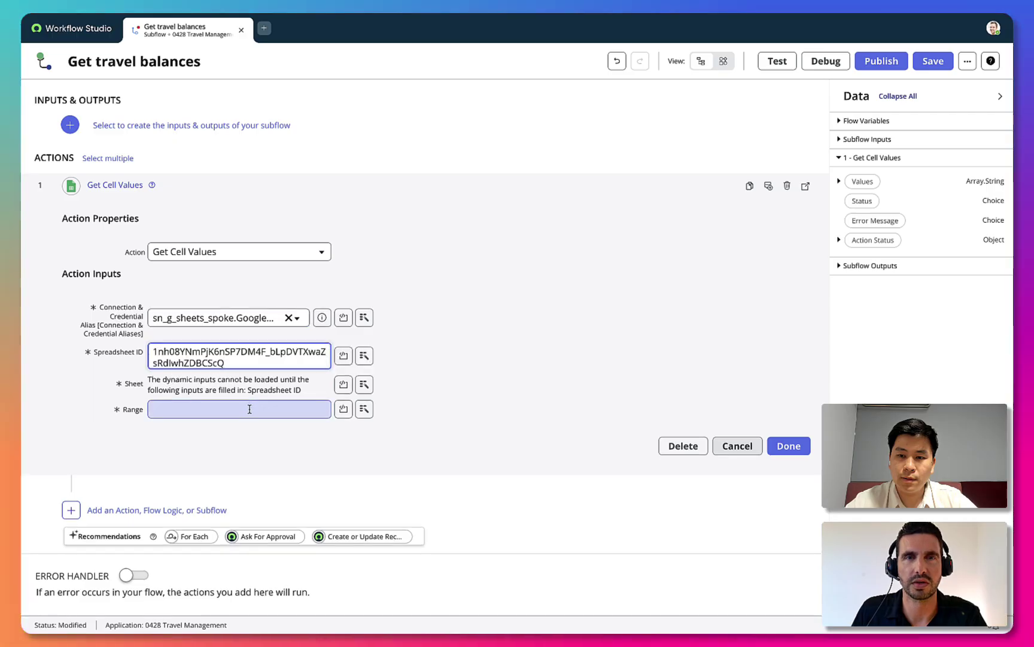
{"action": "left_click", "coordinate": [250, 409]}
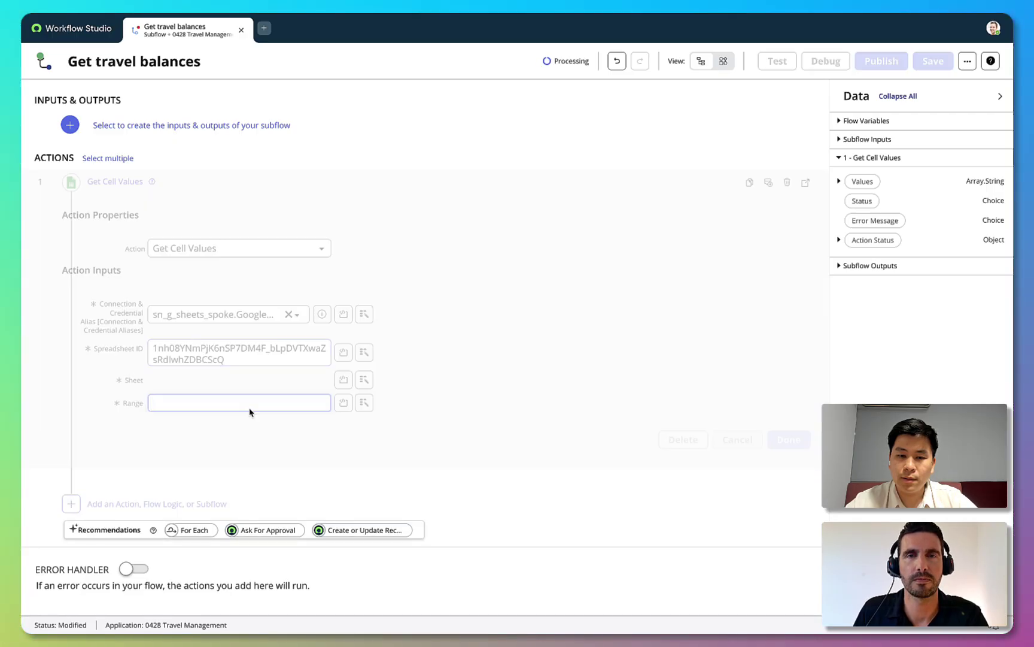
{"action": "type", "text": "A1:E15"}
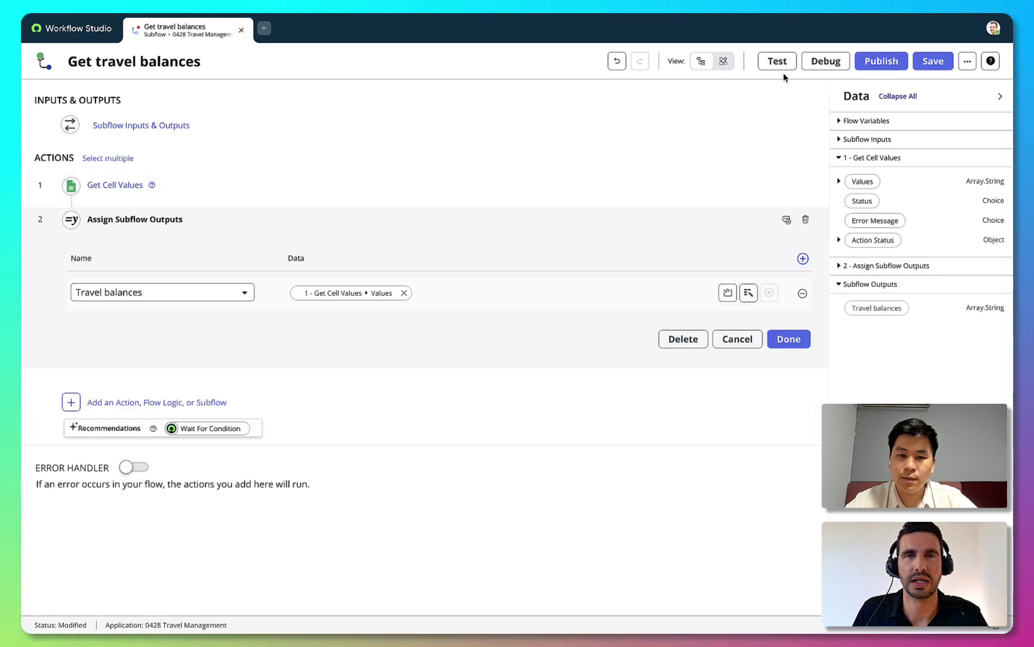
{"action": "left_click", "coordinate": [778, 62]}
{"action": "left_click", "coordinate": [703, 232]}
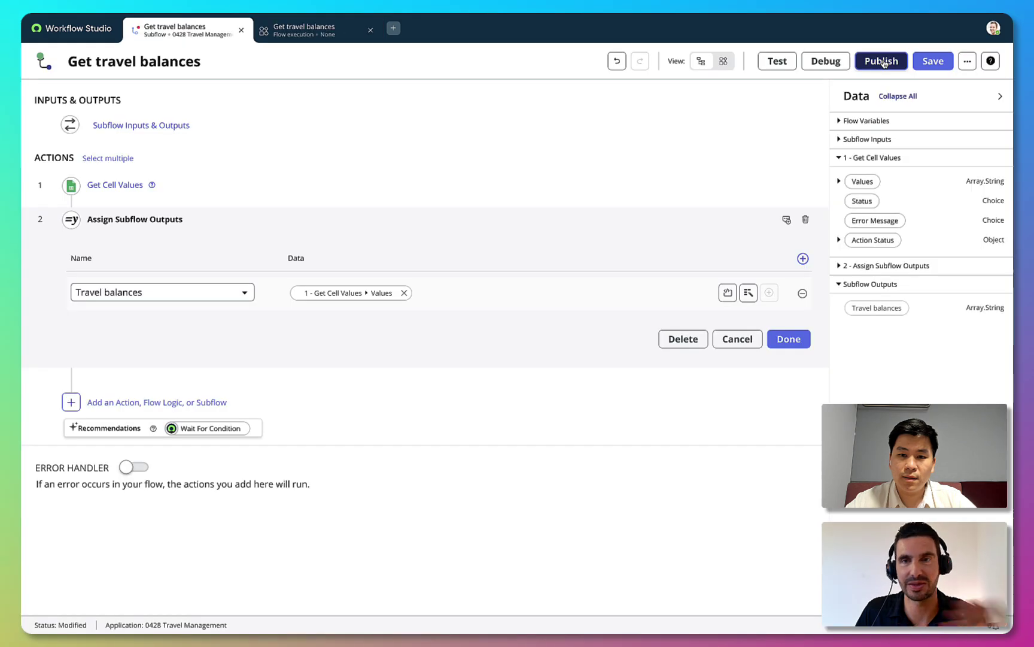
Publish the Get travel balances subflow, confirming in the publish dialog.
{"action": "left_click", "coordinate": [882, 61]}
{"action": "left_click", "coordinate": [700, 179]}
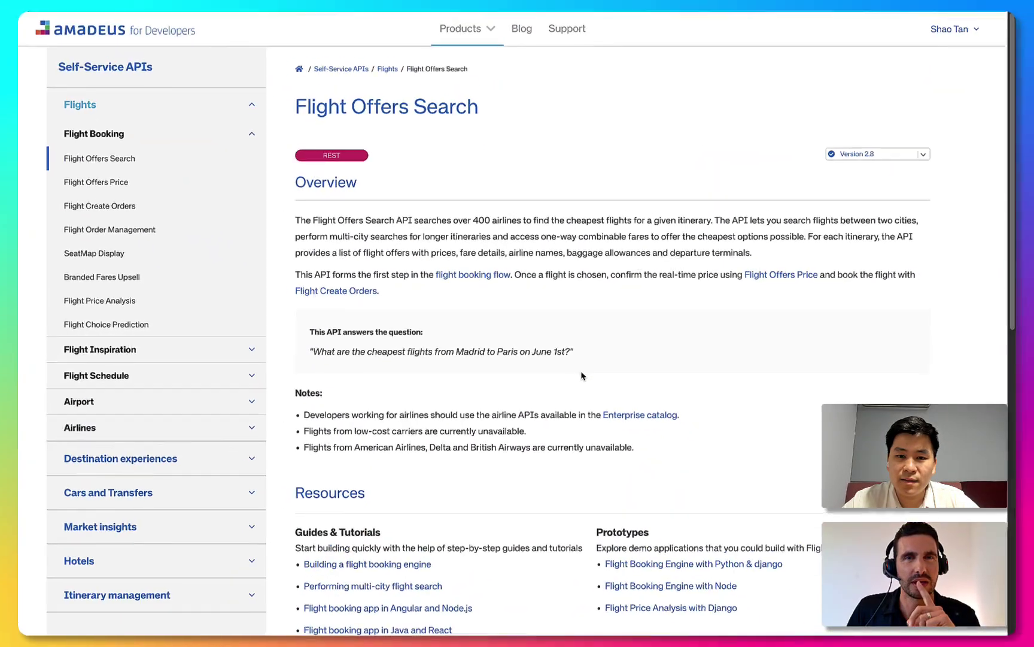
Open the Flight Offers Search OpenAPI spec and copy its entire JSON.
{"action": "scroll", "coordinate": [585, 377], "scroll_direction": "down", "scroll_amount": 2}
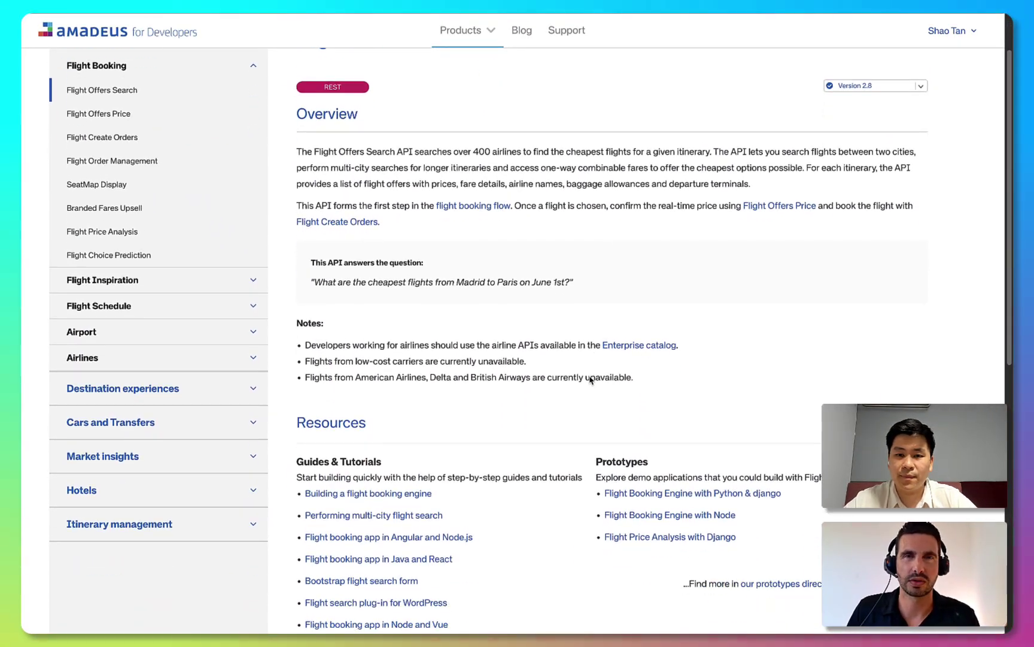
{"action": "scroll", "coordinate": [589, 379], "scroll_direction": "down", "scroll_amount": 6}
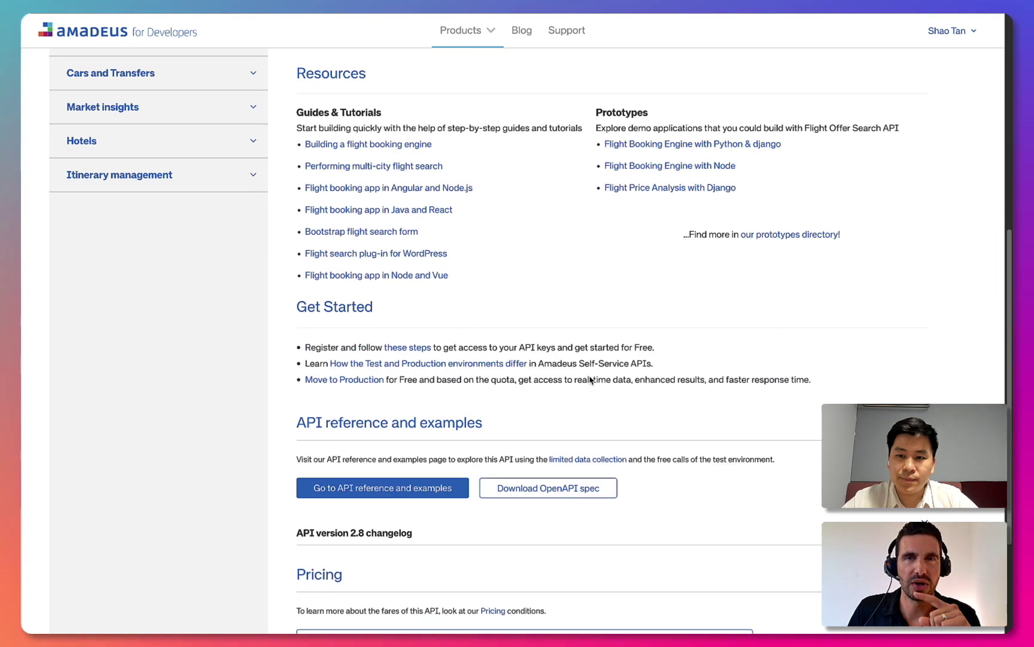
{"action": "scroll", "coordinate": [589, 379], "scroll_direction": "down", "scroll_amount": 1}
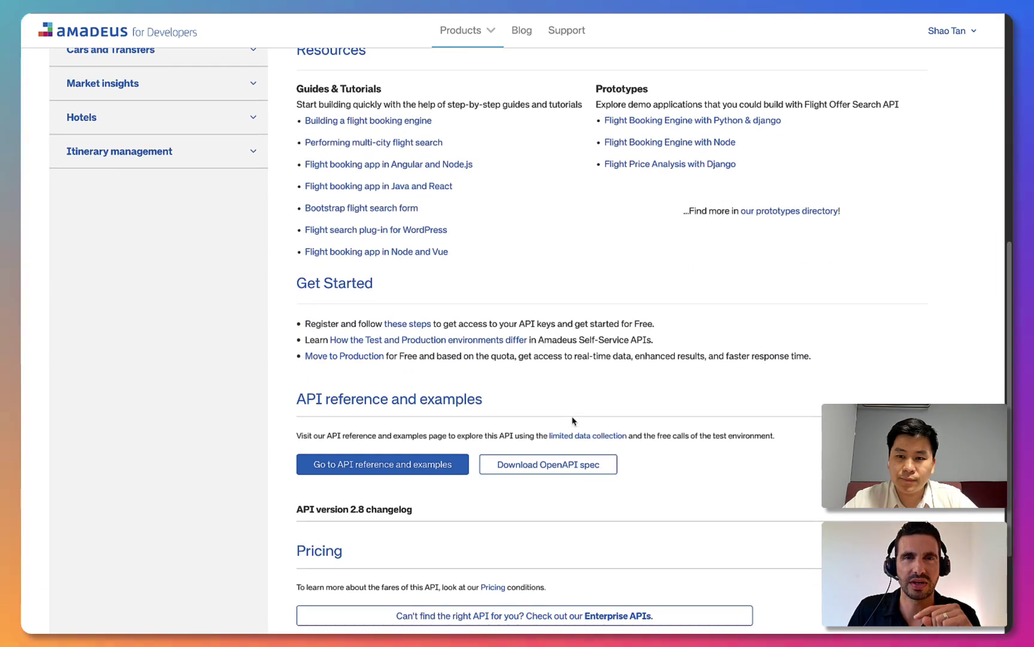
{"action": "left_click", "coordinate": [567, 467]}
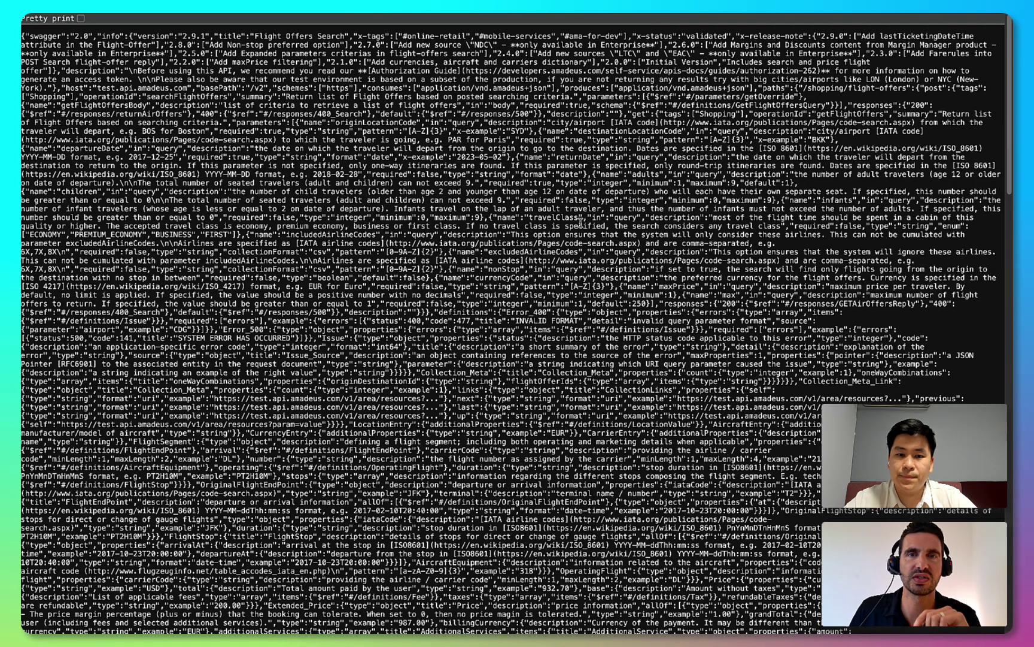
{"action": "key", "text": "super+a"}
{"action": "right_click", "coordinate": [604, 328]}
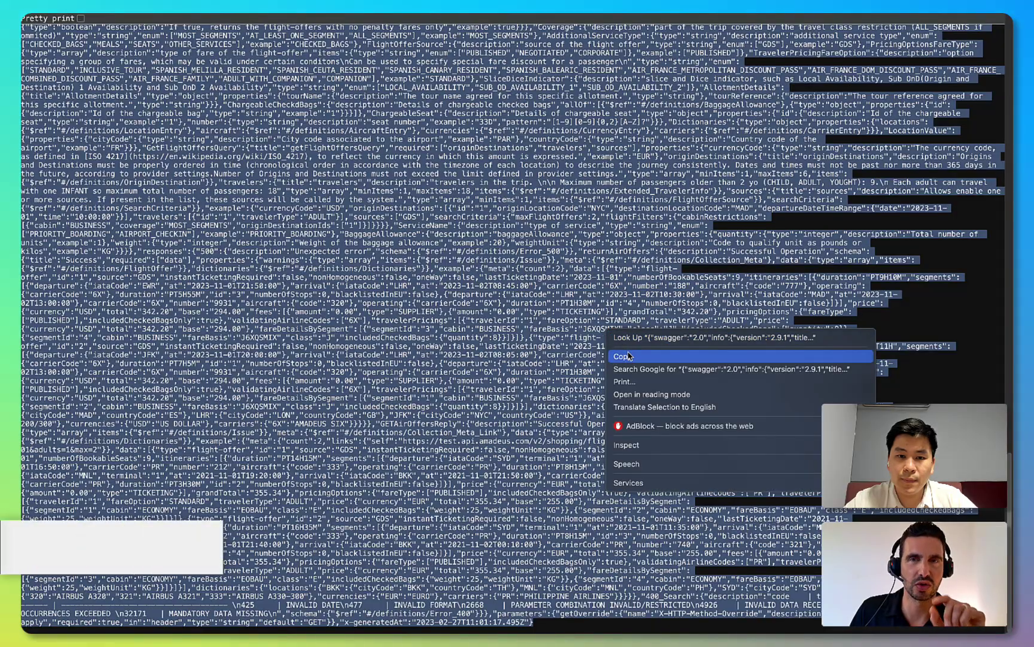
{"action": "left_click", "coordinate": [626, 356]}
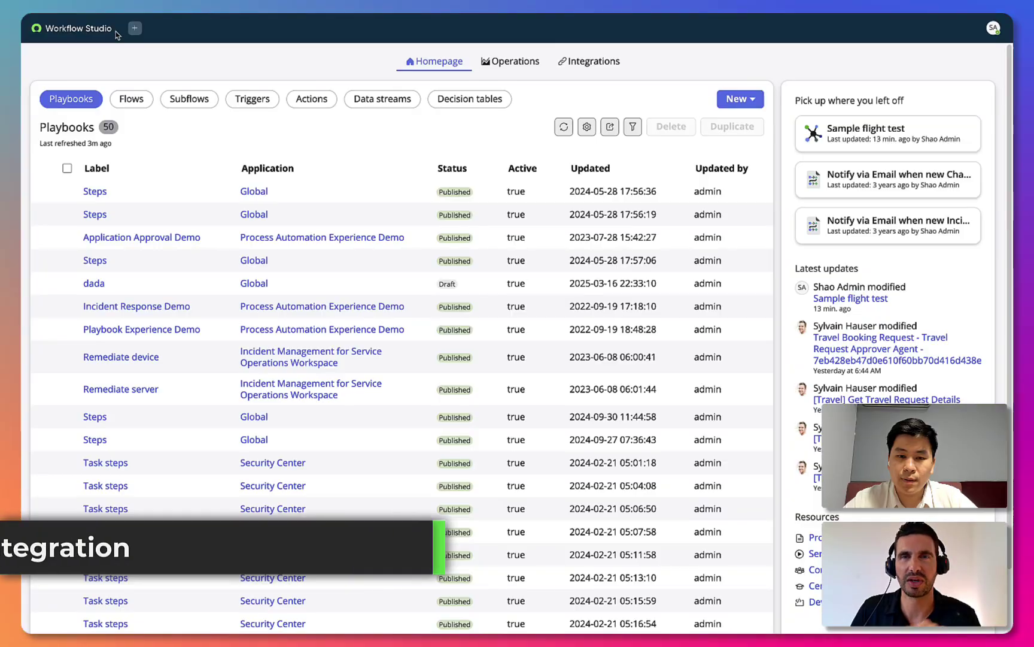
{"action": "left_click", "coordinate": [135, 29]}
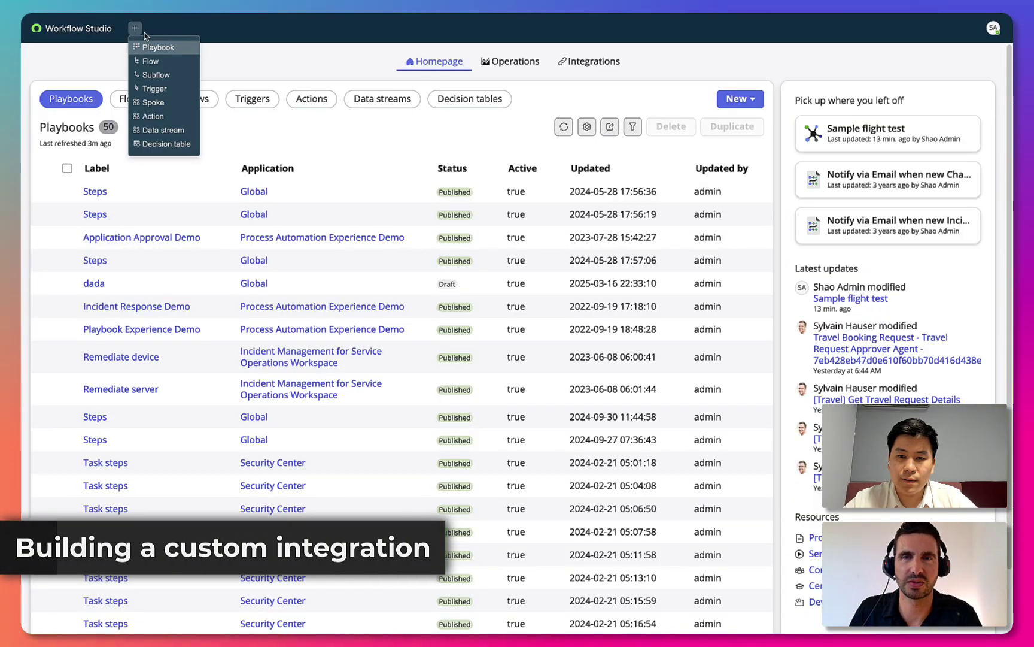
Create a new spoke named 'Travel Search'.
{"action": "left_click", "coordinate": [153, 102]}
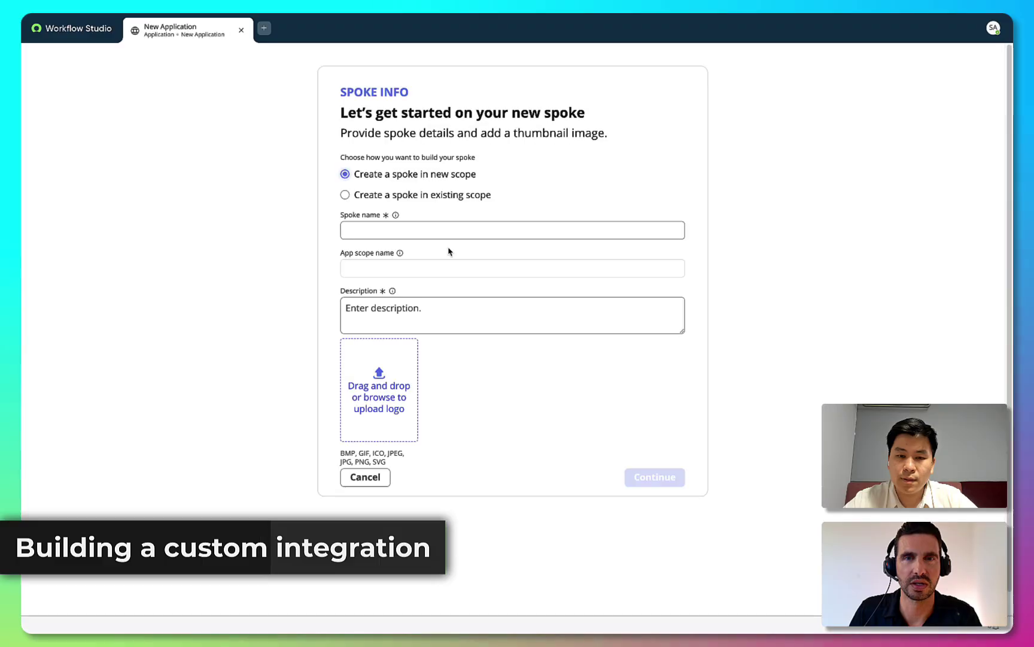
{"action": "left_click", "coordinate": [451, 230]}
{"action": "type", "text": "Travel Search Amadeus"}
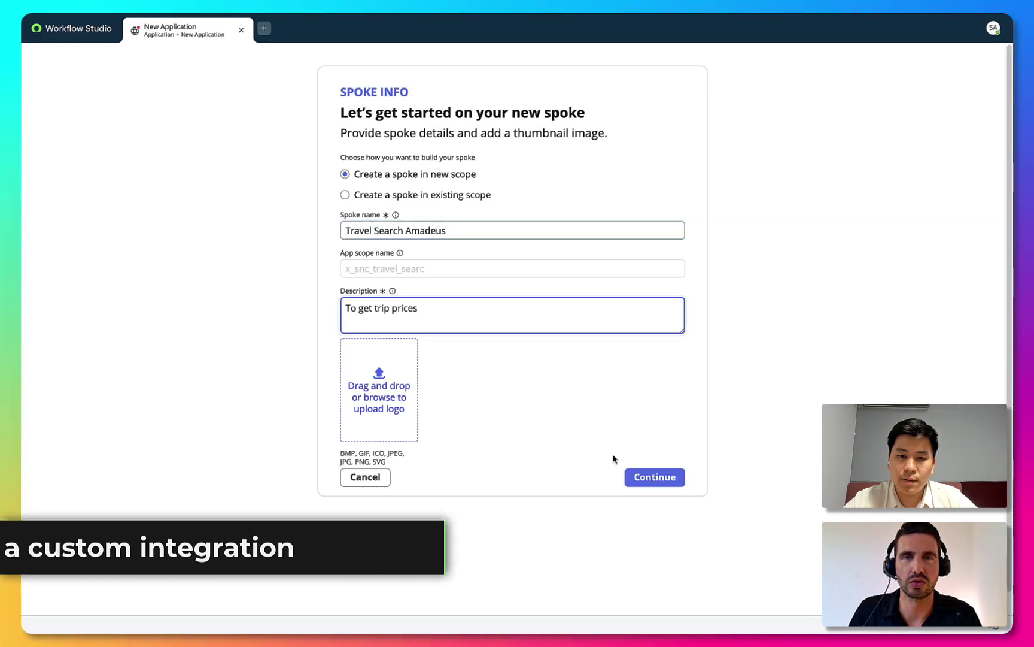
{"action": "left_click", "coordinate": [654, 476]}
{"action": "left_click", "coordinate": [677, 426]}
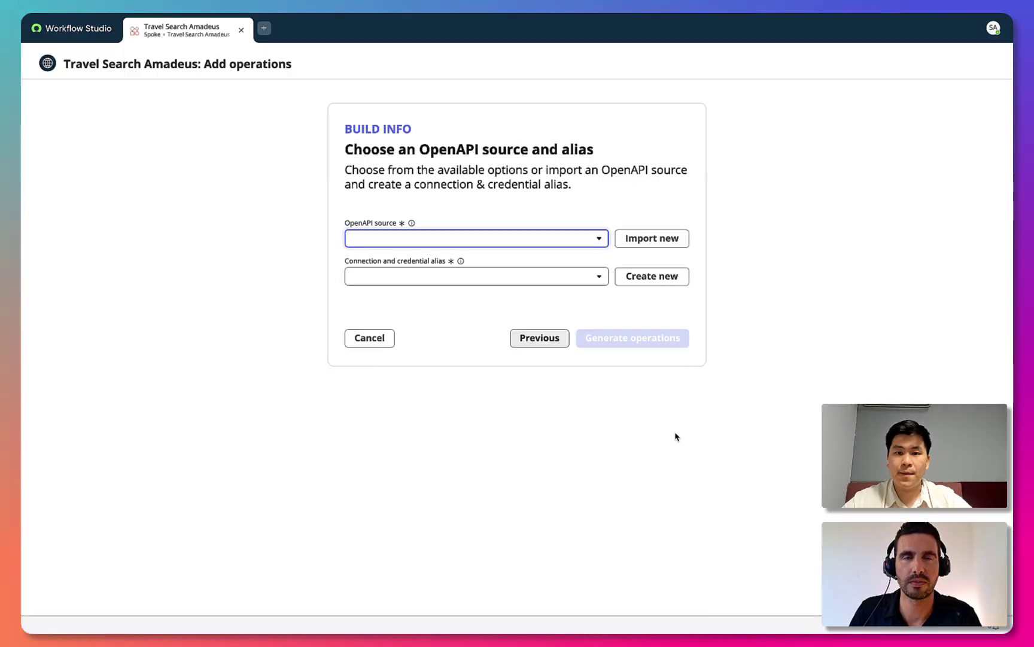
Import the pasted OpenAPI JSON spec manually and publish its getFlightOffers action.
{"action": "left_click", "coordinate": [632, 242]}
{"action": "left_click", "coordinate": [576, 308]}
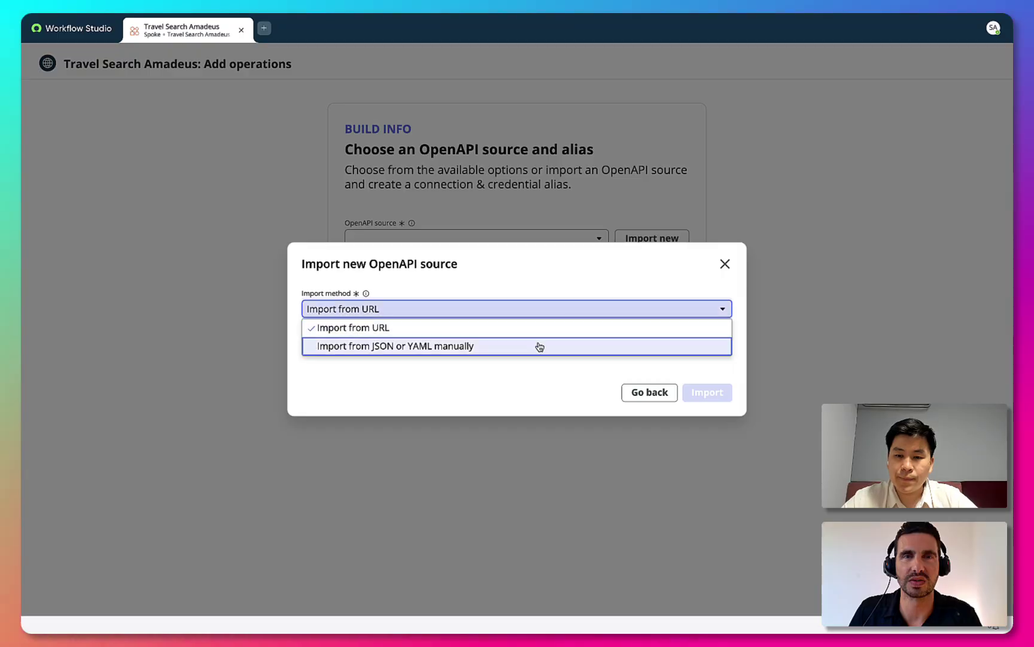
{"action": "left_click", "coordinate": [538, 346]}
{"action": "left_click", "coordinate": [471, 337]}
{"action": "key", "text": "ctrl+v"}
{"action": "left_click", "coordinate": [706, 456]}
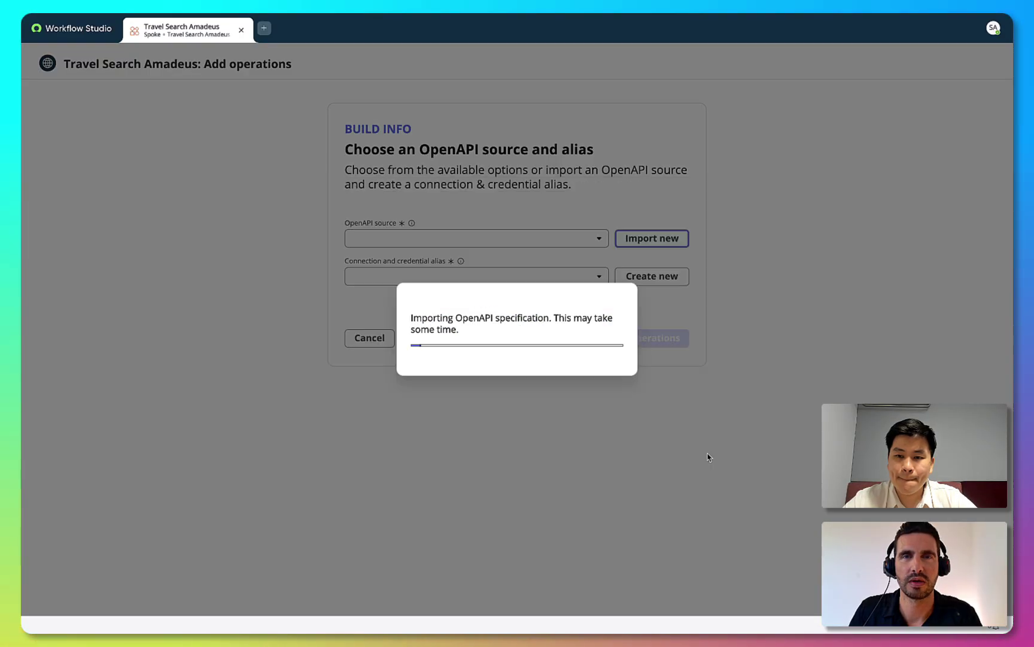
{"action": "left_click", "coordinate": [74, 209]}
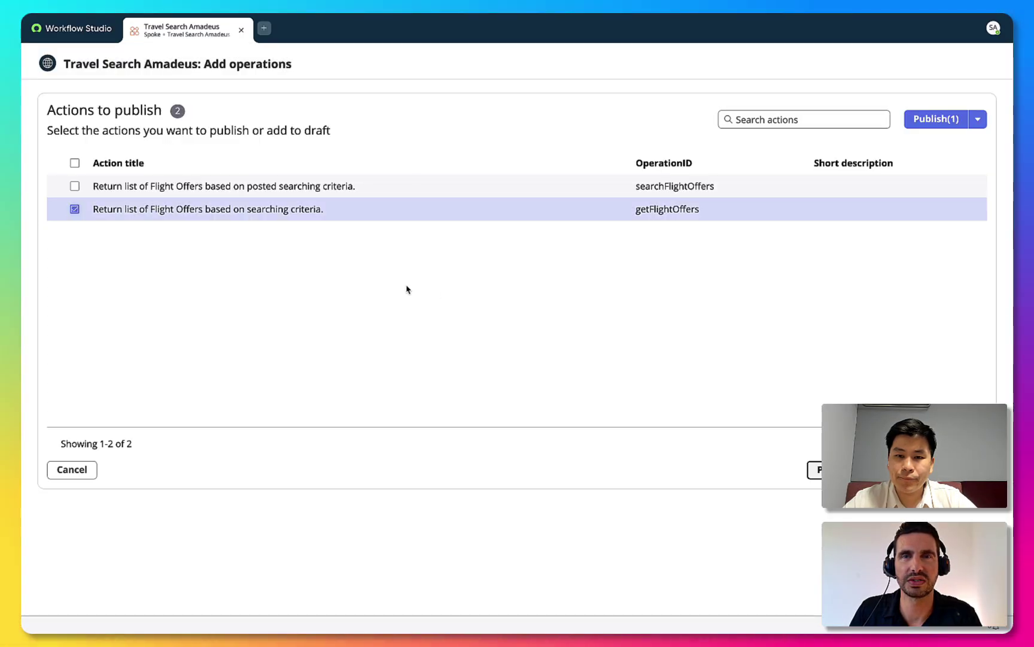
{"action": "left_click", "coordinate": [952, 119]}
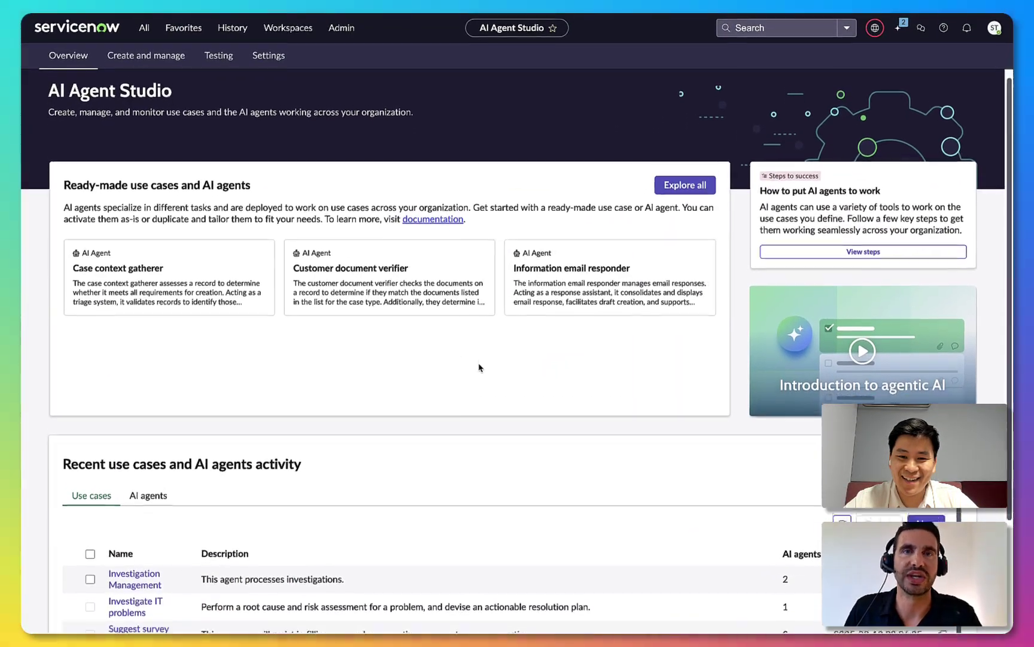
Scroll the AI Agent Studio overview down to the Create and manage section.
{"action": "scroll", "coordinate": [479, 368], "scroll_direction": "down", "scroll_amount": 2}
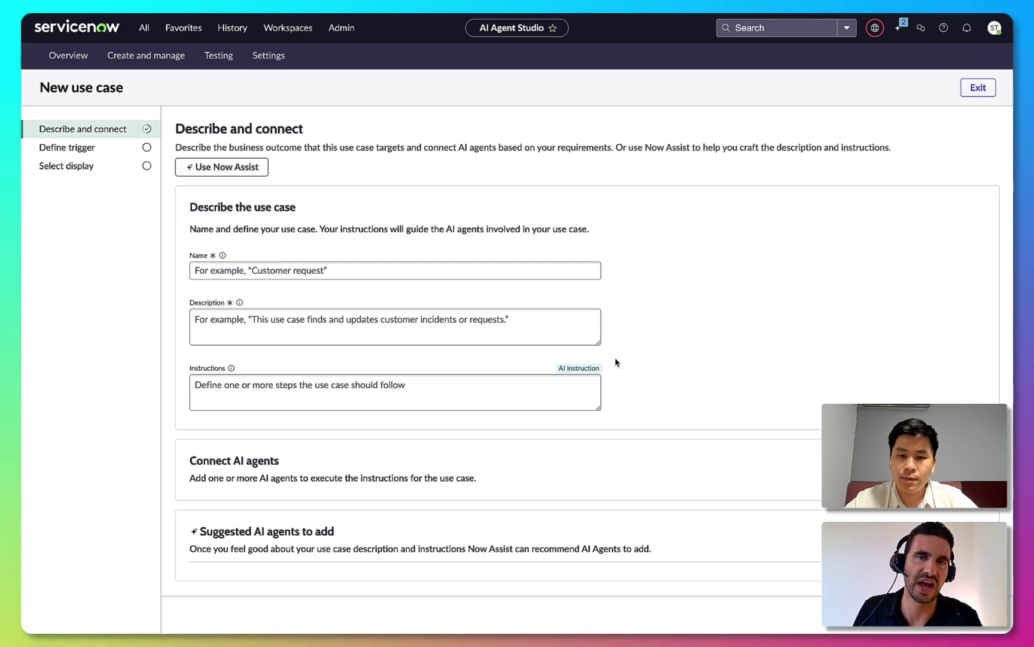
Have Now Assist generate the use case from 'This agentic use case processes travel request approval'.
{"action": "left_click", "coordinate": [246, 174]}
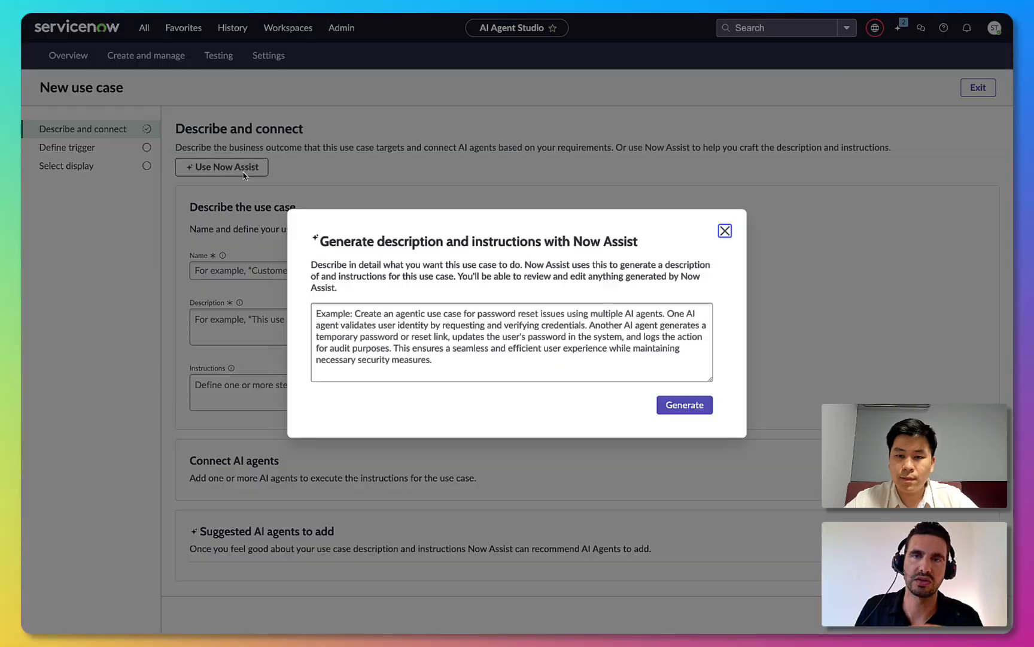
{"action": "left_click", "coordinate": [388, 311]}
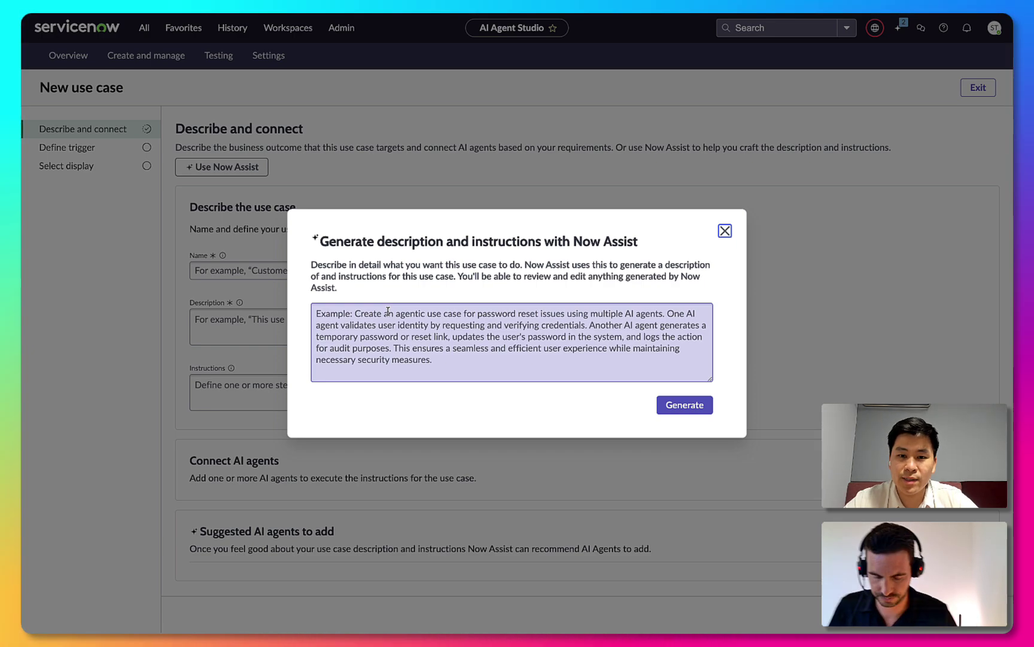
{"action": "left_click", "coordinate": [388, 311]}
{"action": "type", "text": "This"}
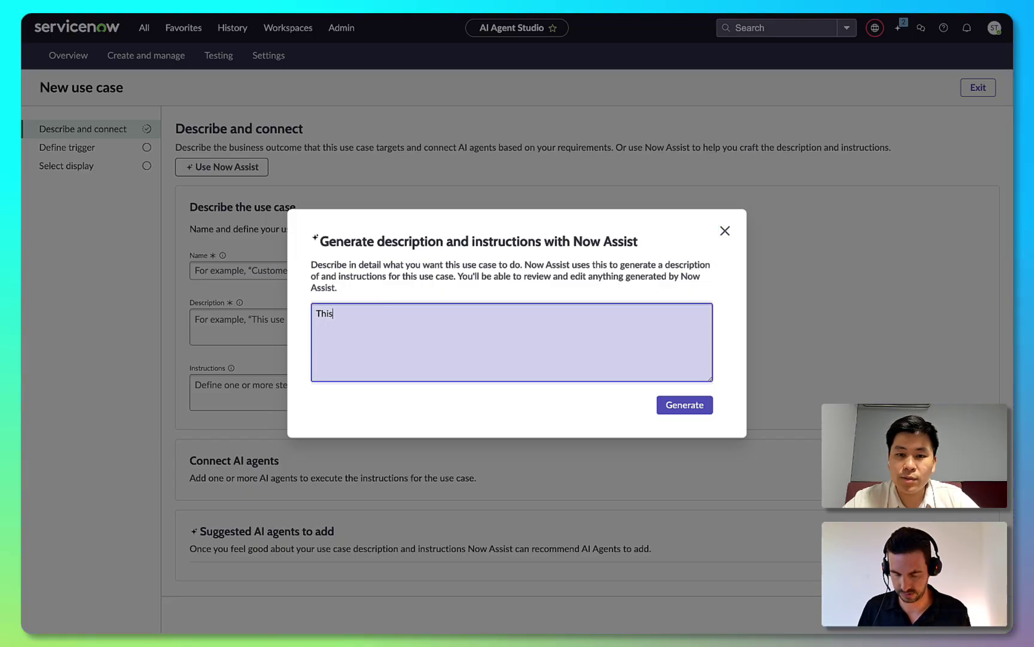
{"action": "type", "text": " agentic use case processe"}
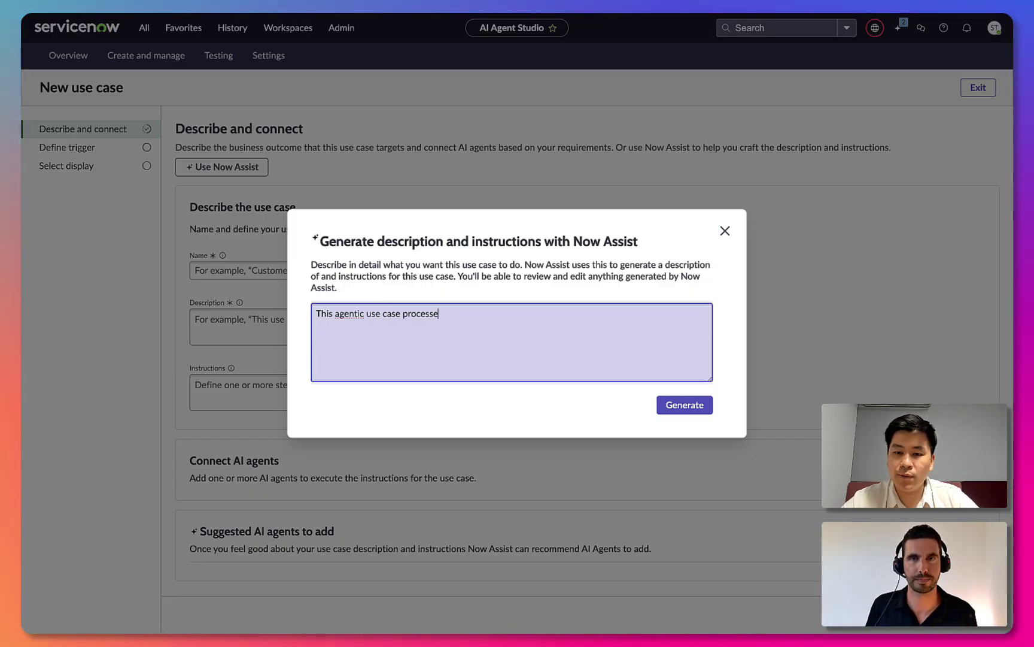
{"action": "type", "text": "s travel request approvals automatically based on various rules."}
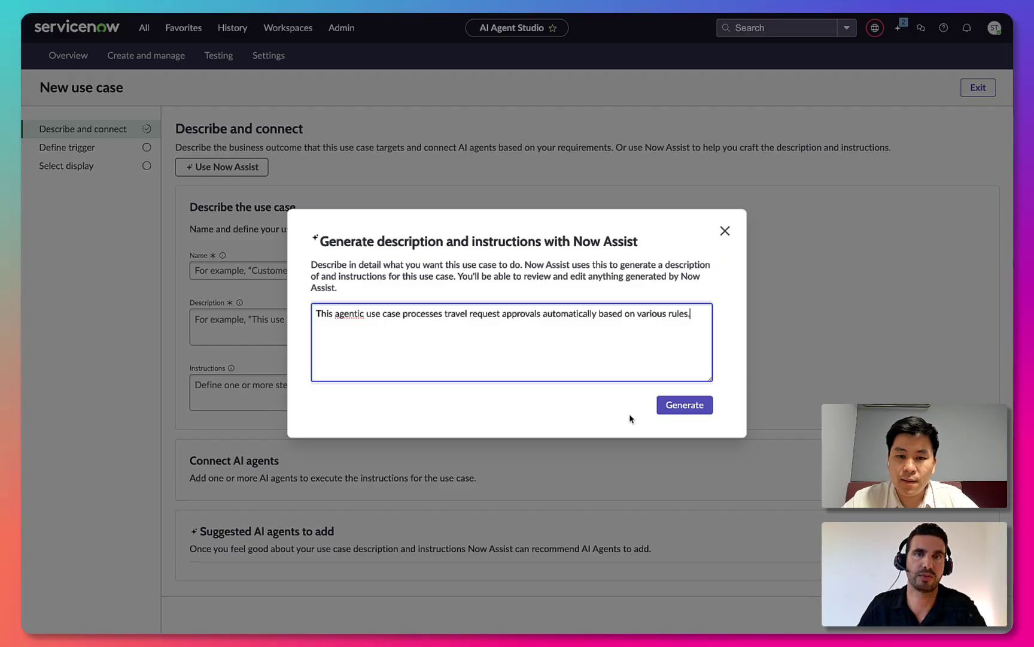
{"action": "left_click", "coordinate": [682, 406]}
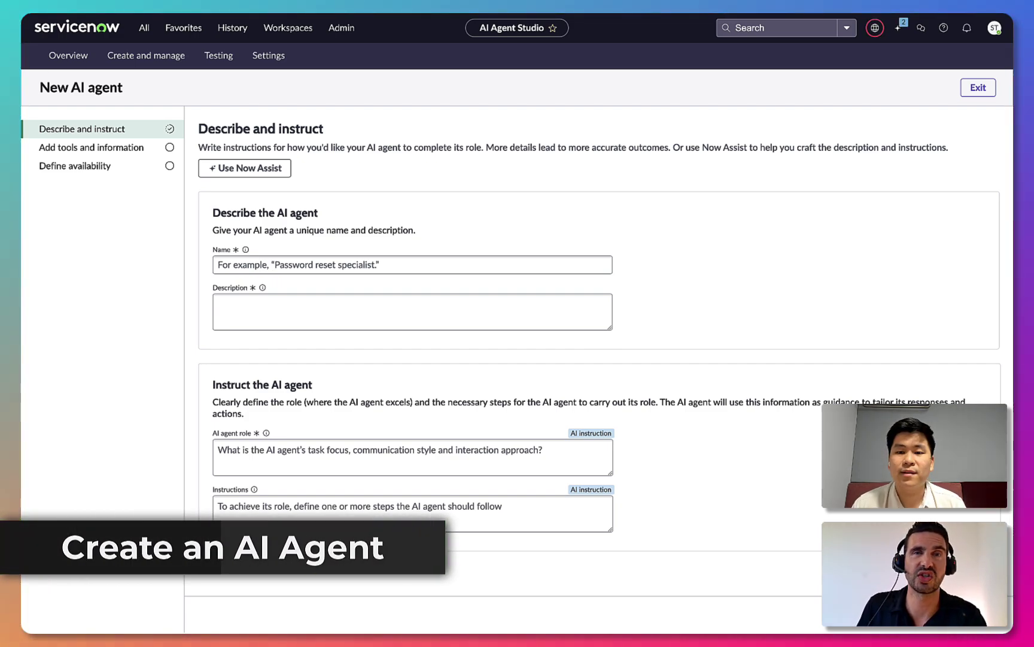
Generate the Travel Request Approver's description, role and instructions from the pasted description, then continue.
{"action": "left_click", "coordinate": [258, 170]}
{"action": "left_click", "coordinate": [392, 316]}
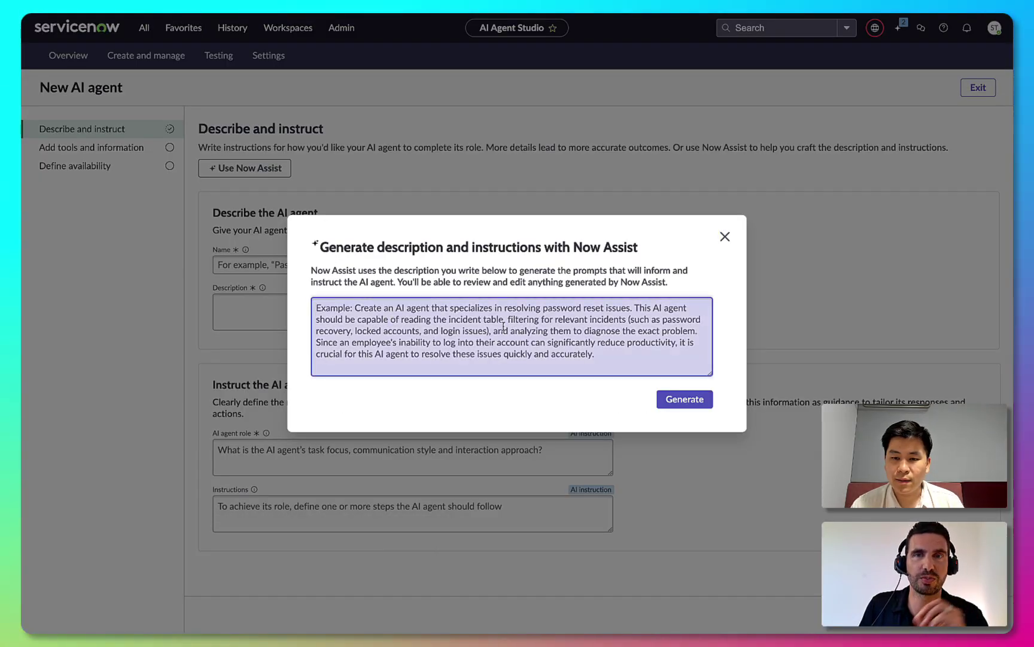
{"action": "type", "text": "The Travel Request Approver AI Agent is responsible for approving or rejecting travel requests based on the provided rules and guidelines. It retrieves necessary details from the travel request record, estimates travel prices, checks remaining travel allowance and understands other related rules from the knowledge base."}
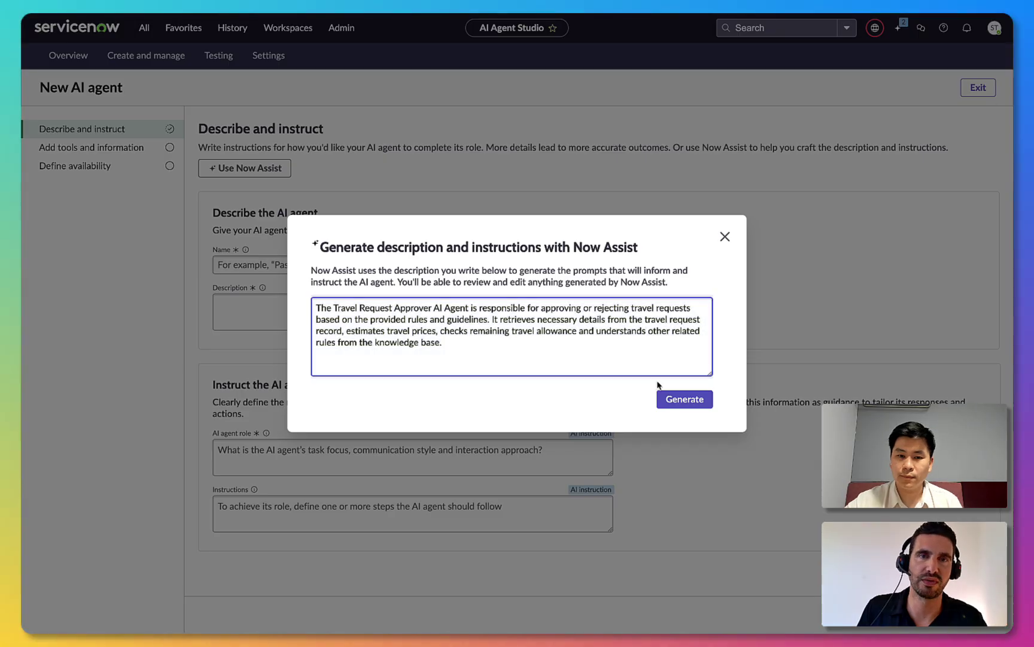
{"action": "left_click", "coordinate": [685, 403]}
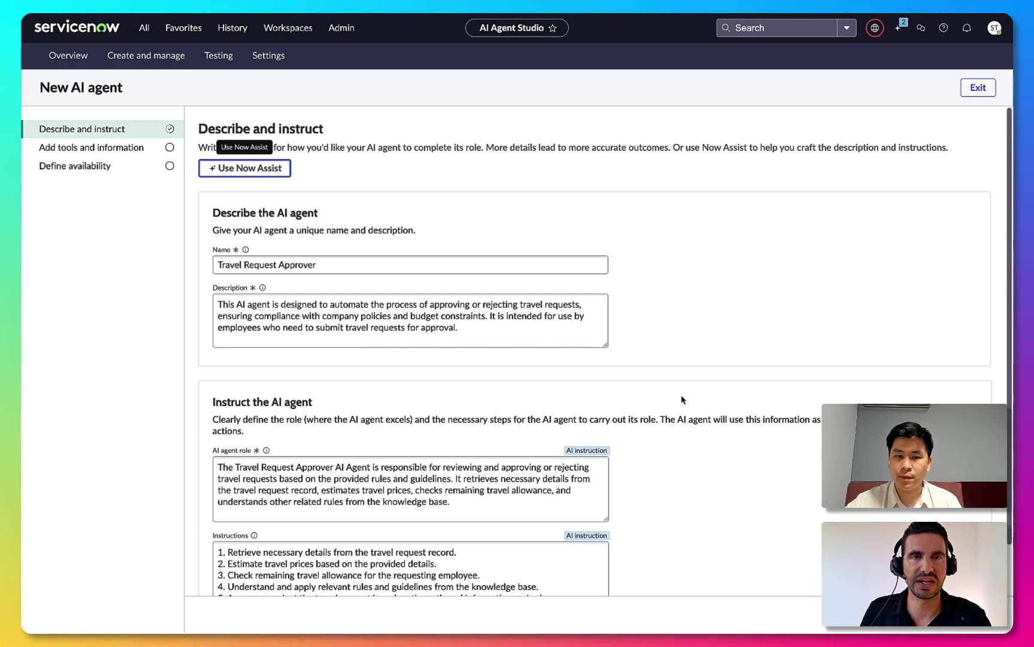
{"action": "scroll", "coordinate": [682, 413], "scroll_direction": "down", "scroll_amount": 2}
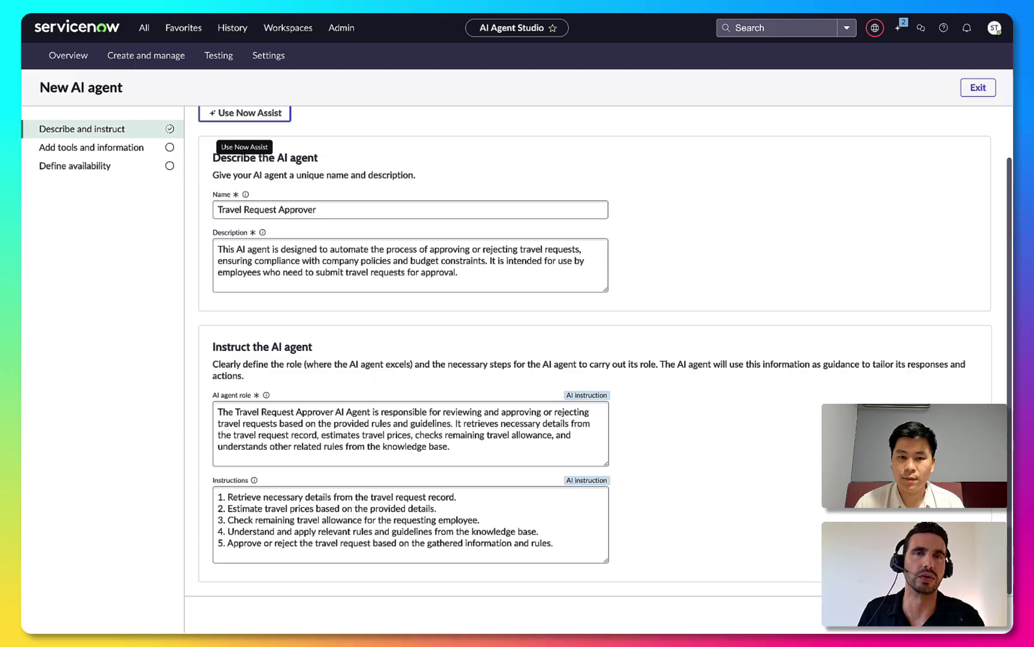
{"action": "left_click", "coordinate": [763, 498]}
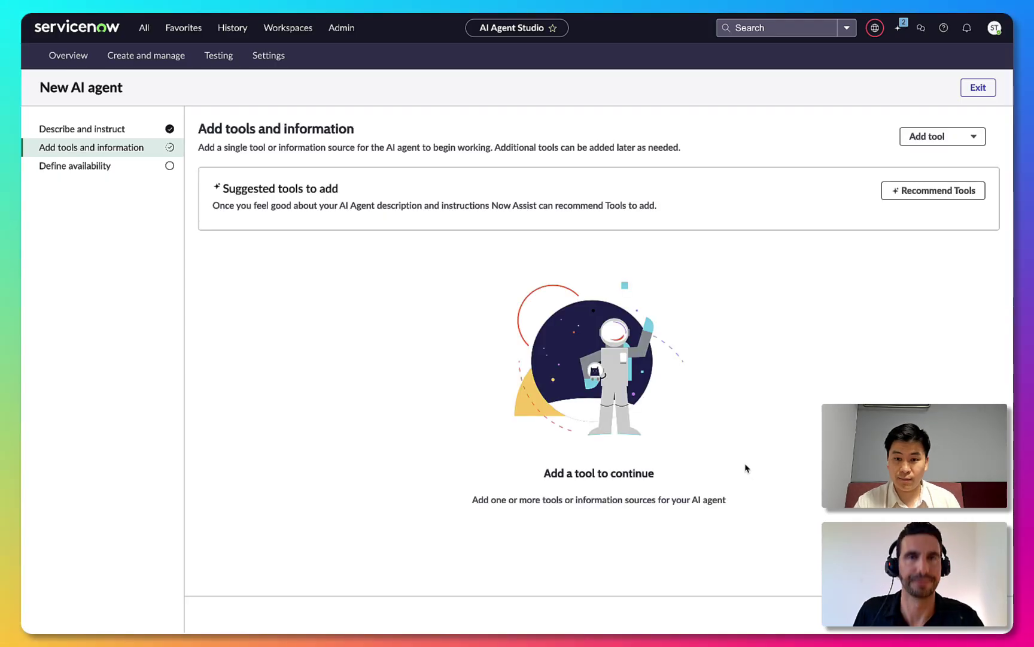
Add the recommended Get travel balance, Estimated Airfare and Approve or reject tools to the agent.
{"action": "left_click", "coordinate": [918, 192]}
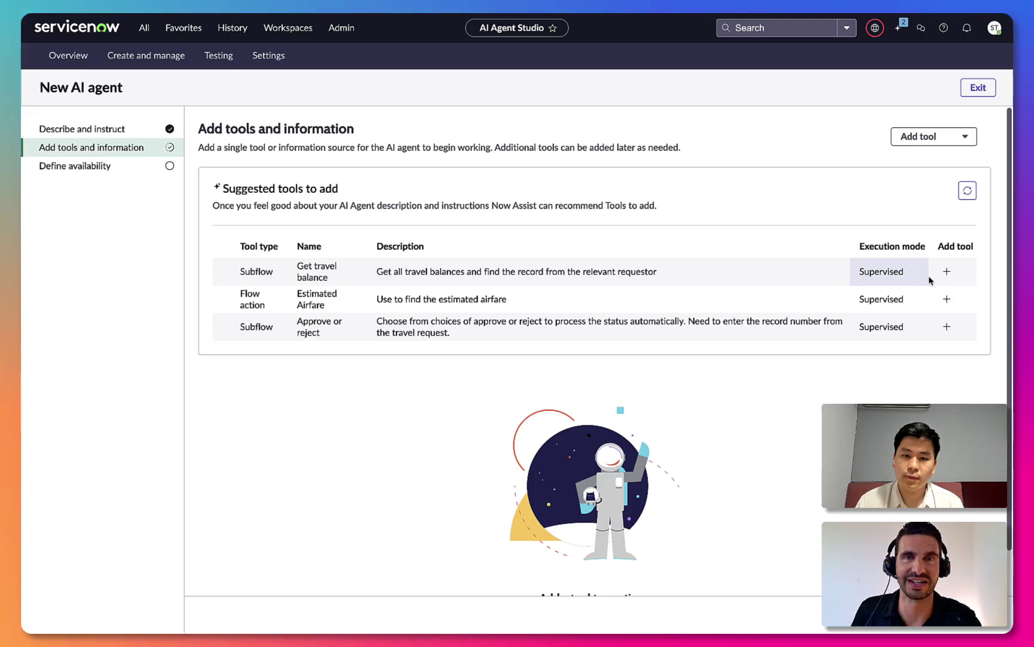
{"action": "left_click", "coordinate": [946, 272]}
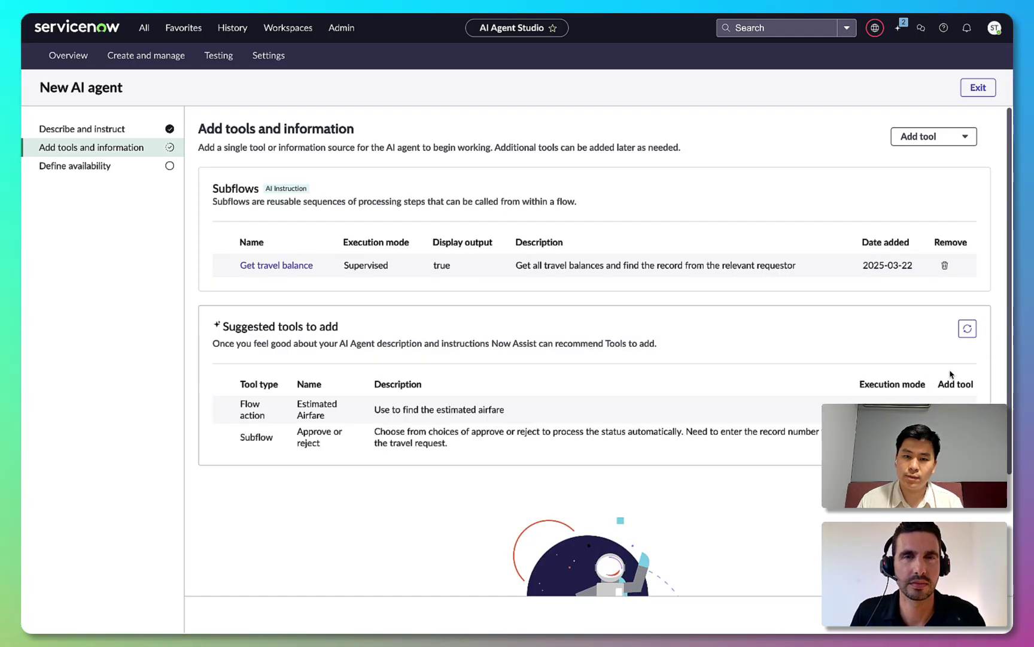
{"action": "left_click", "coordinate": [947, 410]}
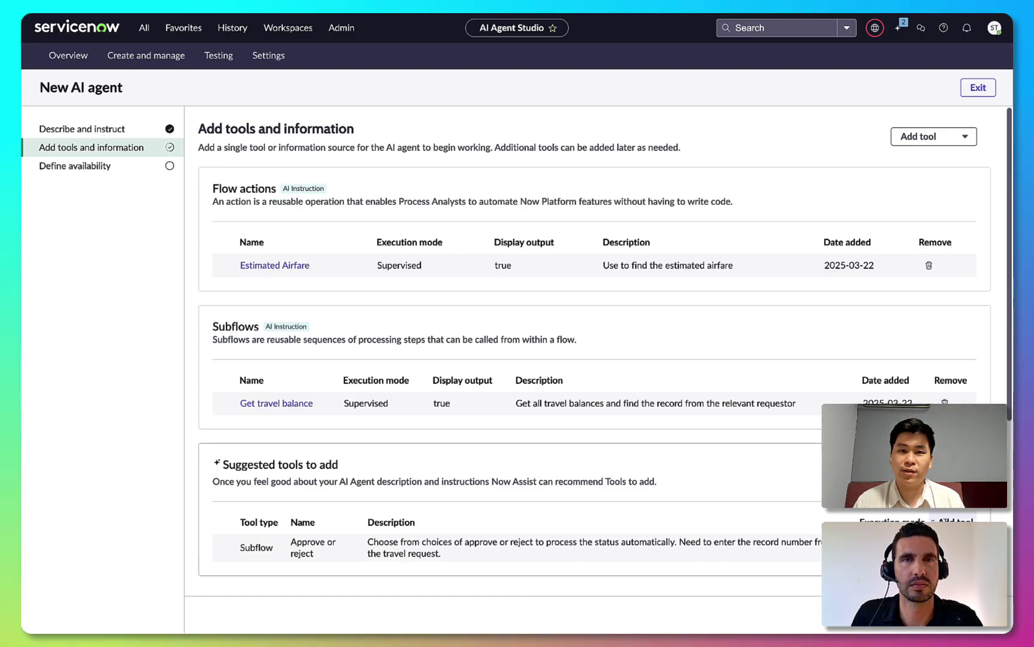
{"action": "left_click", "coordinate": [947, 547]}
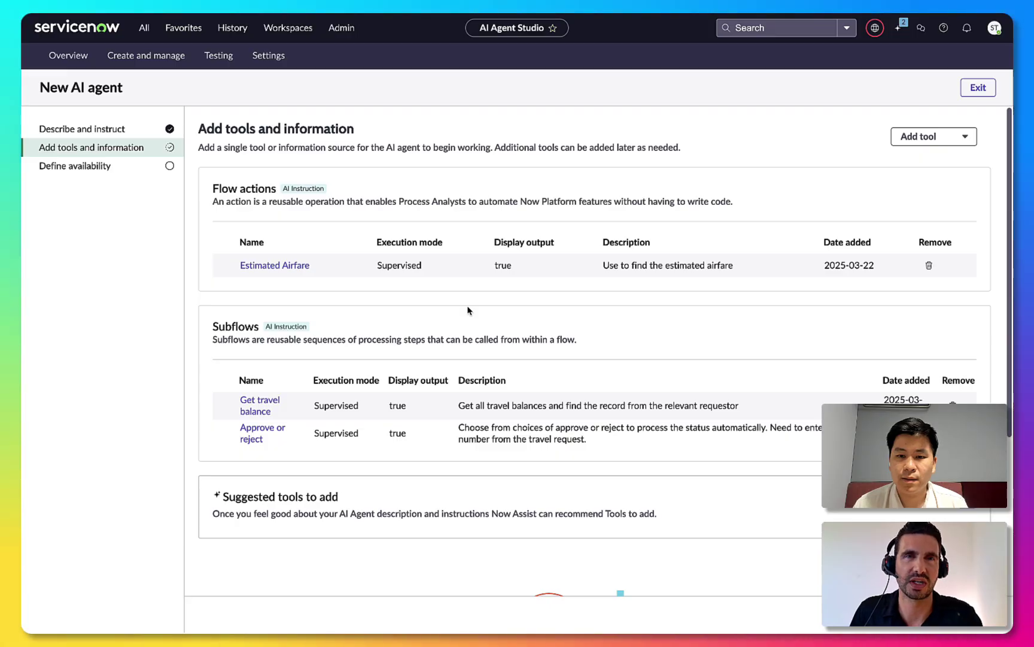
{"action": "left_click", "coordinate": [957, 137]}
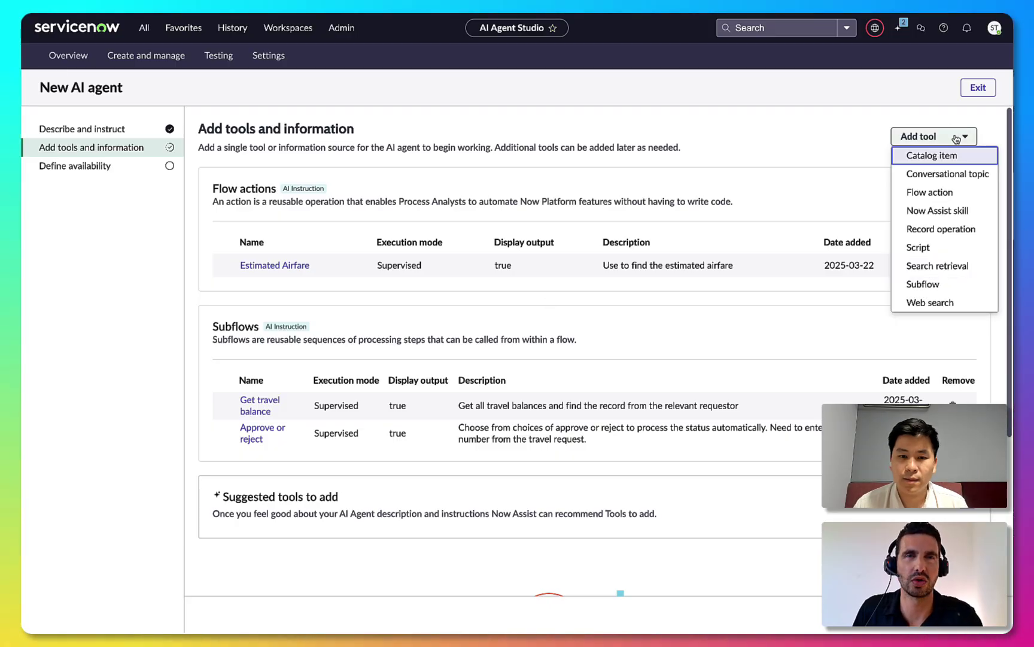
Add a search retrieval tool named 'Read travel knowledge base' described 'Use to search for relevant travel policies.'.
{"action": "left_click", "coordinate": [948, 267]}
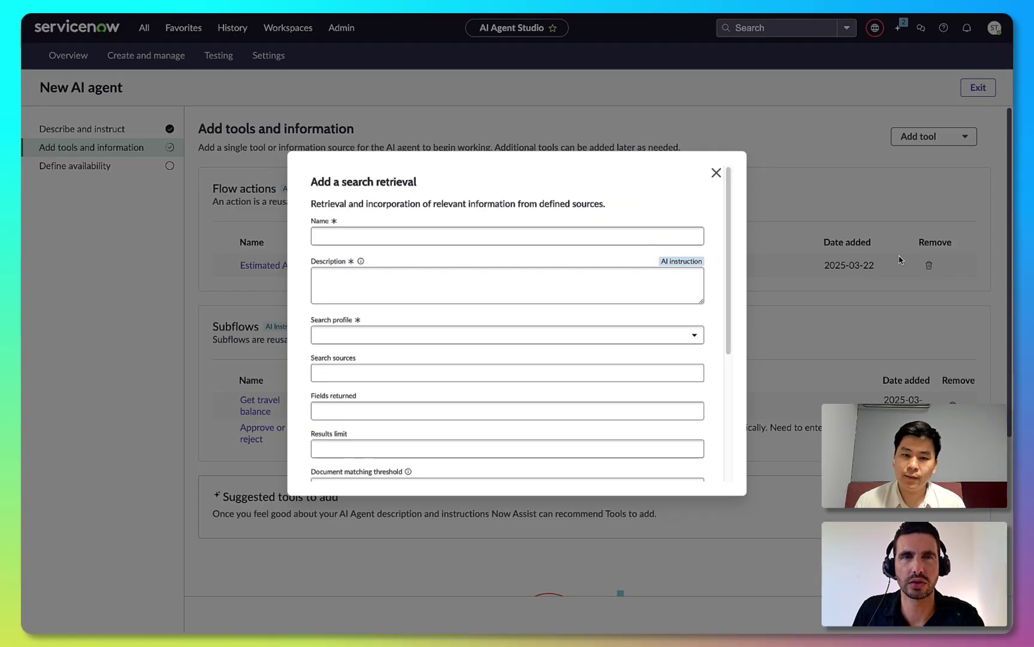
{"action": "left_click", "coordinate": [664, 235]}
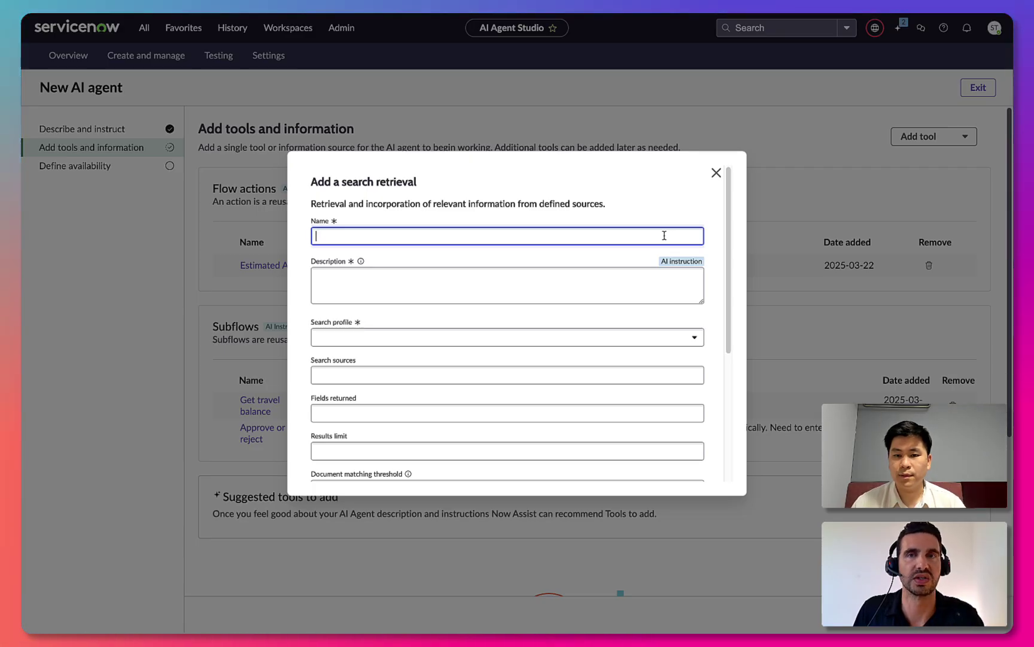
{"action": "type", "text": "Read t"}
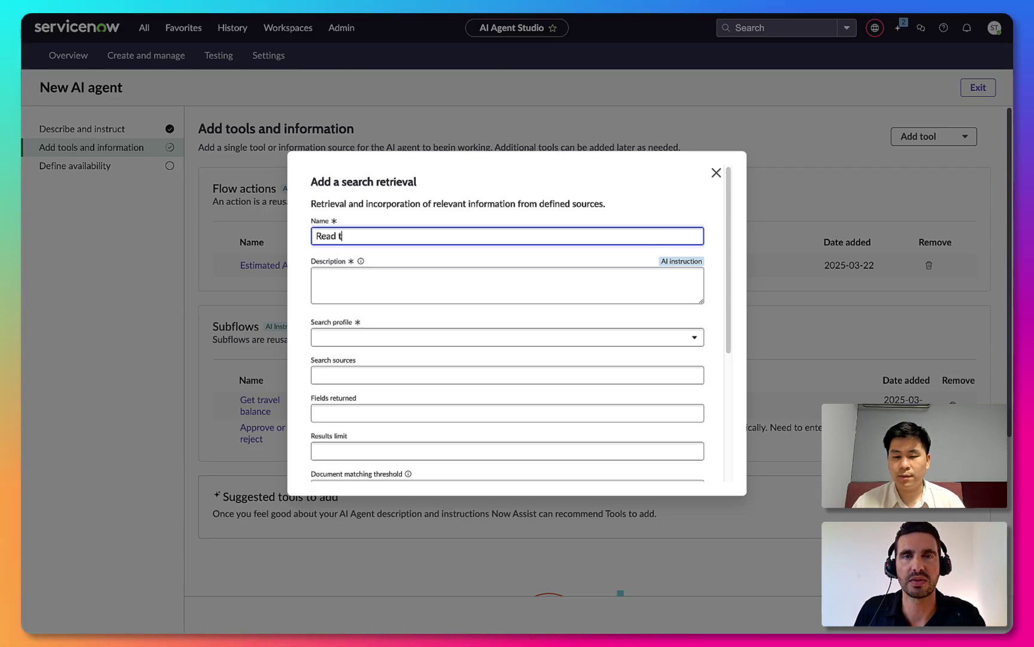
{"action": "type", "text": "ravel"}
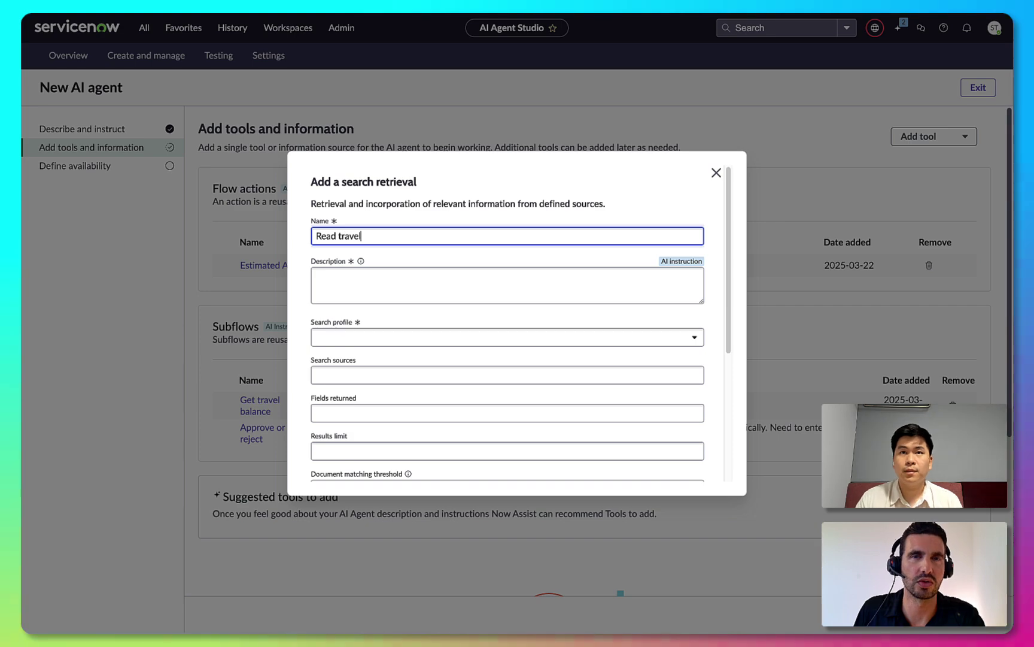
{"action": "type", "text": " knowledge base"}
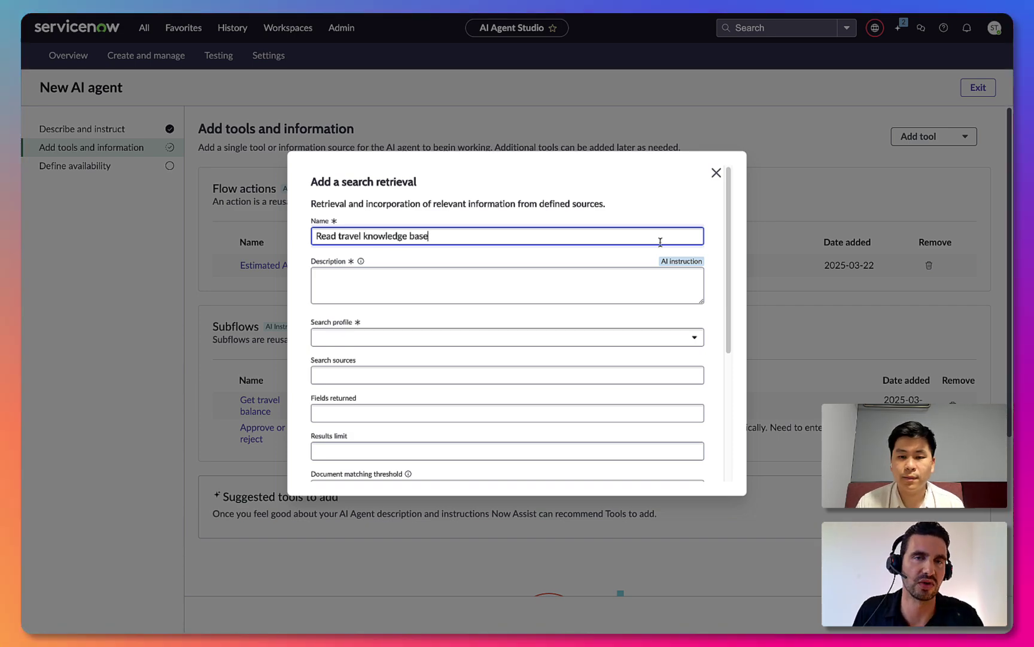
{"action": "left_click", "coordinate": [641, 280]}
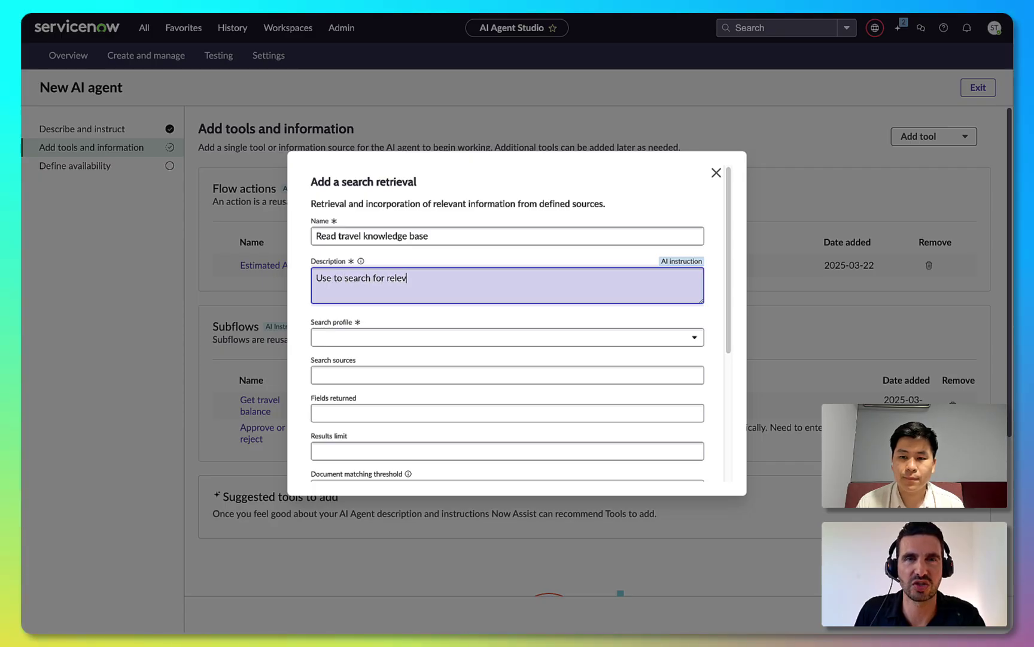
{"action": "type", "text": "Use to search for relevant travel poli"}
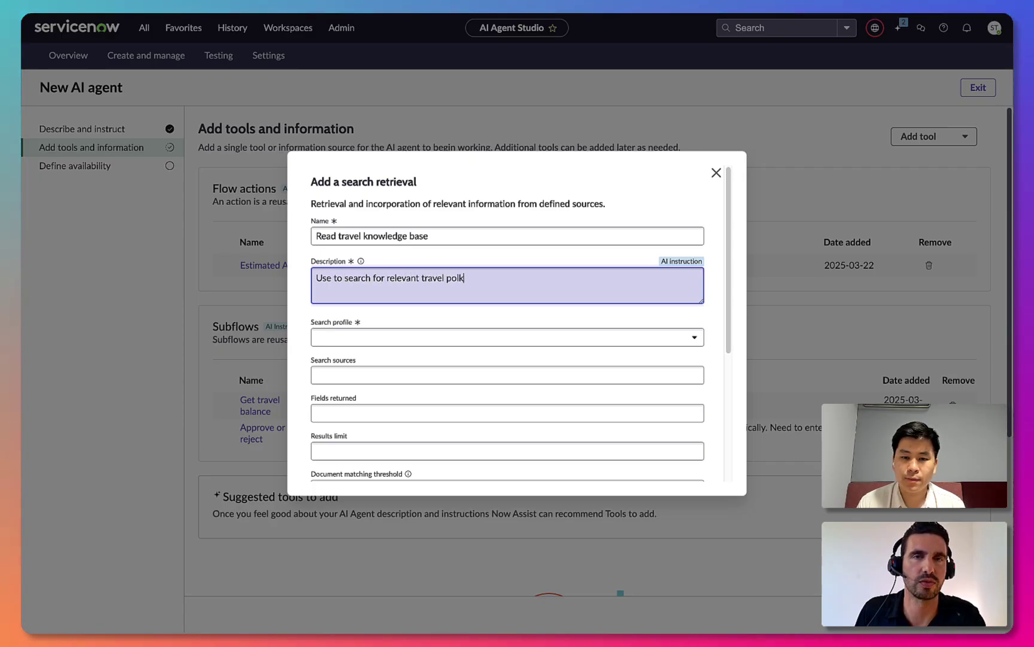
{"action": "type", "text": "cies."}
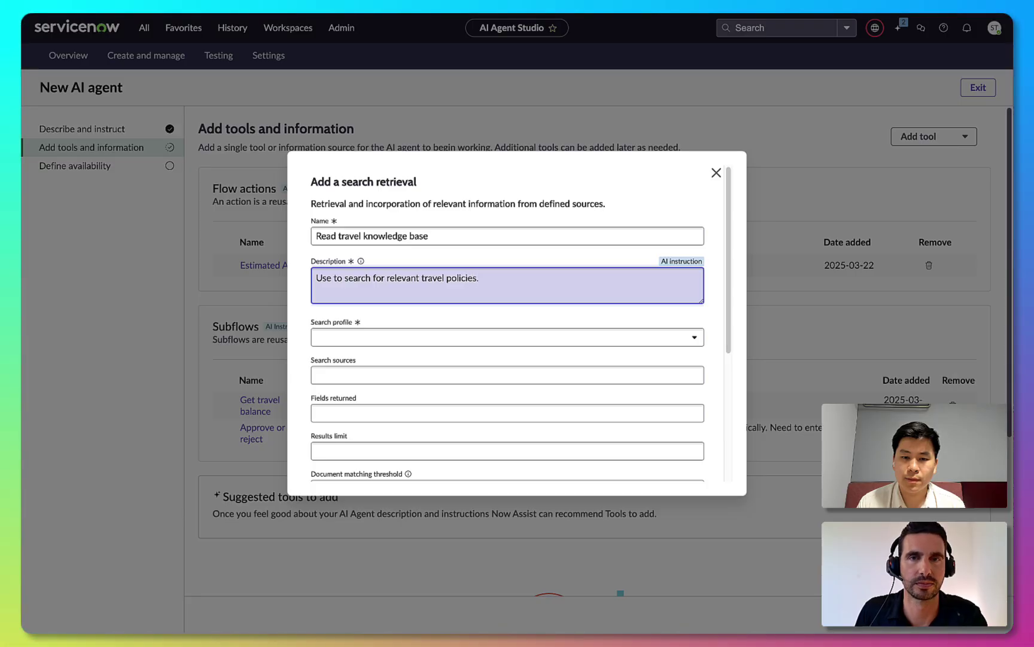
Use the Service Portal Default Search Profile with Knowledge Table as source, returning Article body.
{"action": "left_click", "coordinate": [613, 338]}
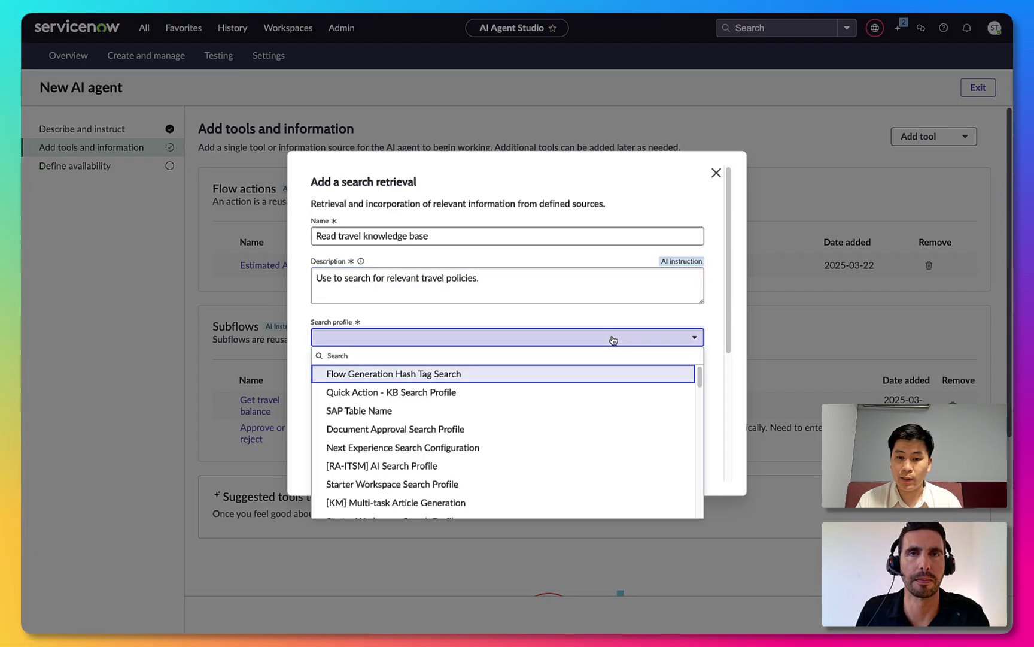
{"action": "type", "text": "search"}
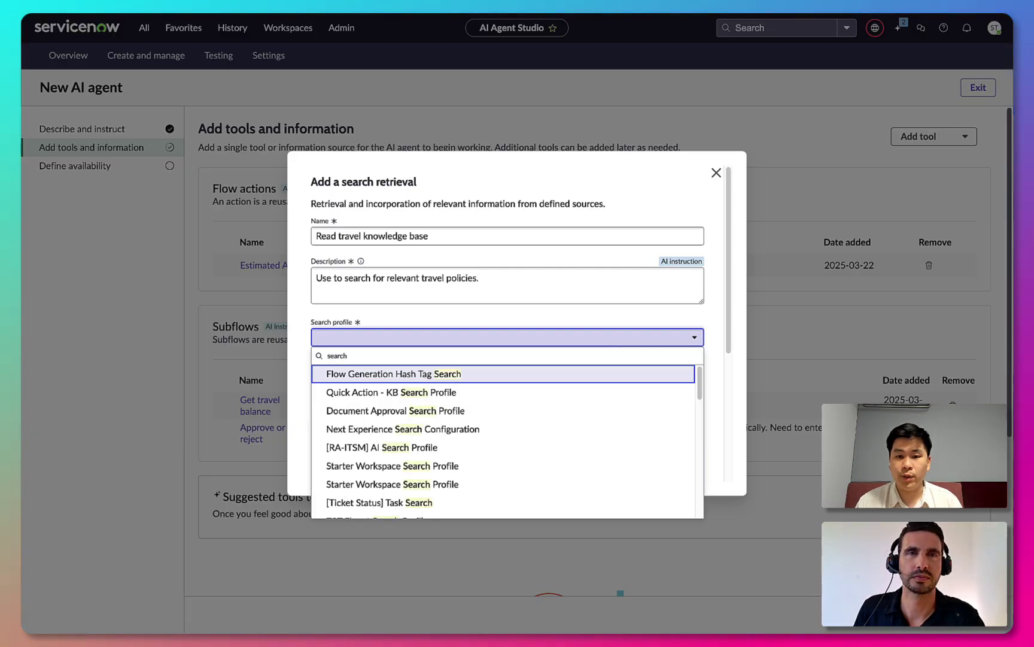
{"action": "key", "text": "ctrl+a"}
{"action": "type", "text": "portal"}
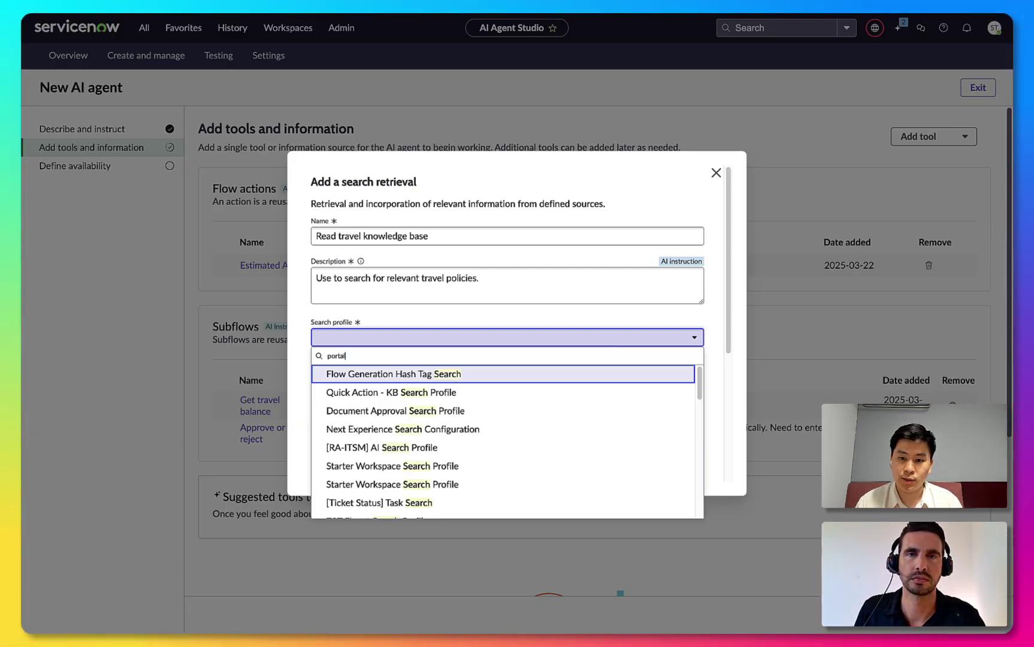
{"action": "left_click", "coordinate": [590, 375]}
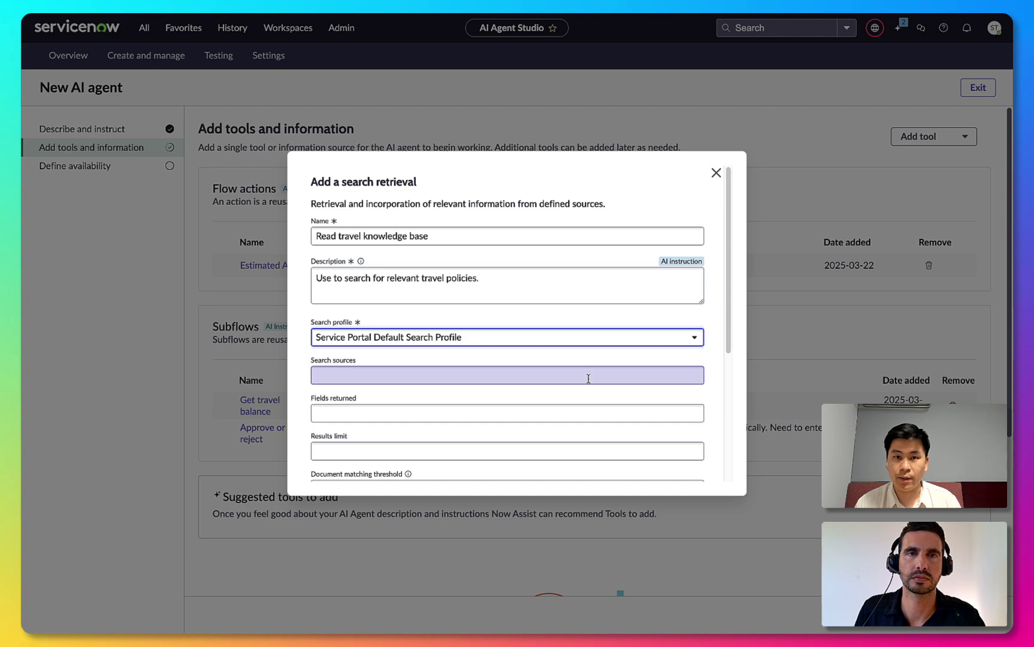
{"action": "left_click", "coordinate": [565, 379]}
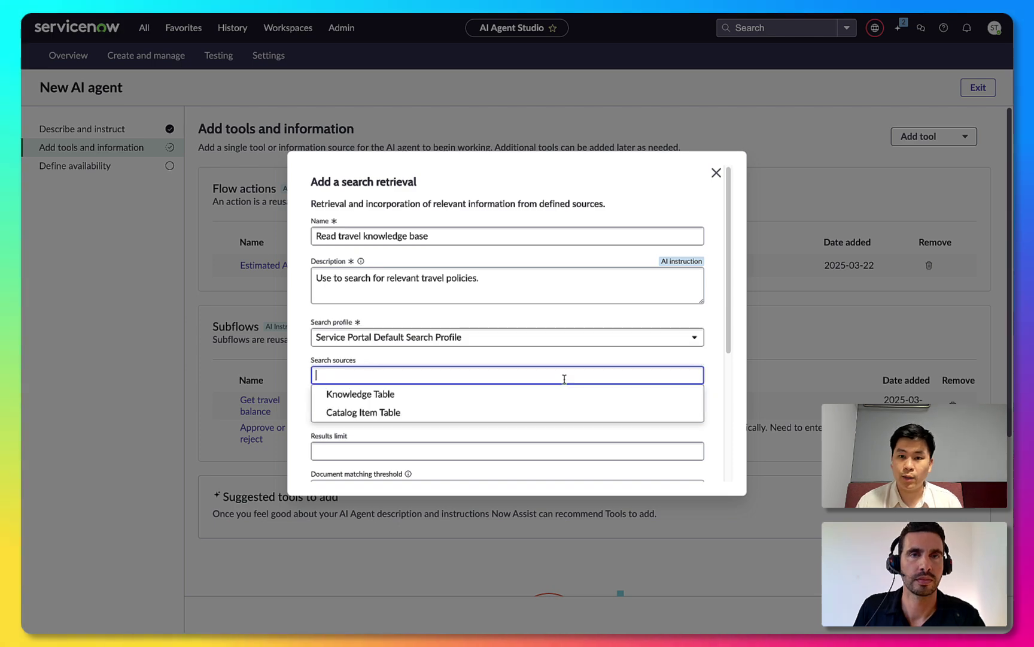
{"action": "left_click", "coordinate": [531, 395]}
{"action": "scroll", "coordinate": [525, 405], "scroll_direction": "down", "scroll_amount": 3}
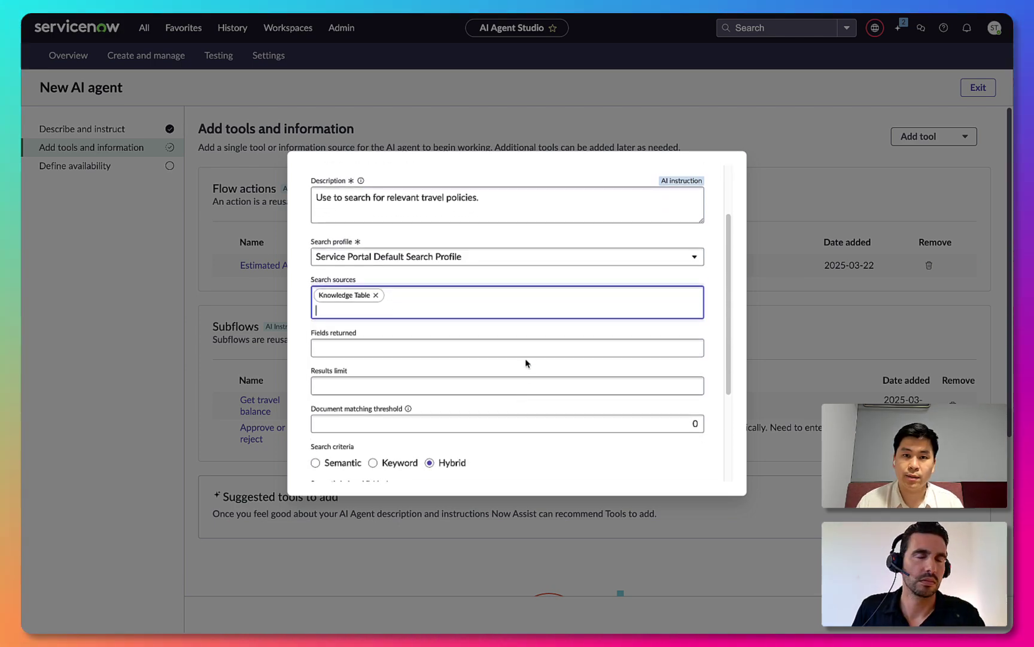
{"action": "left_click", "coordinate": [525, 351]}
{"action": "type", "text": "art"}
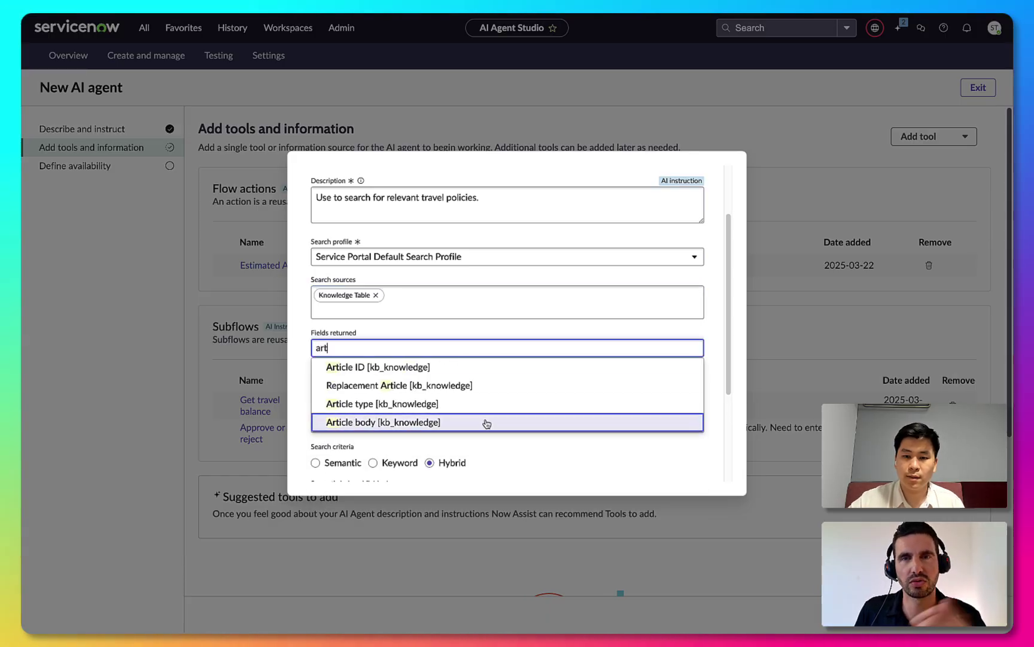
{"action": "left_click", "coordinate": [486, 422]}
Index body and title as semantic fields, make the tool autonomous, and add it.
{"action": "scroll", "coordinate": [446, 367], "scroll_direction": "down", "scroll_amount": 2}
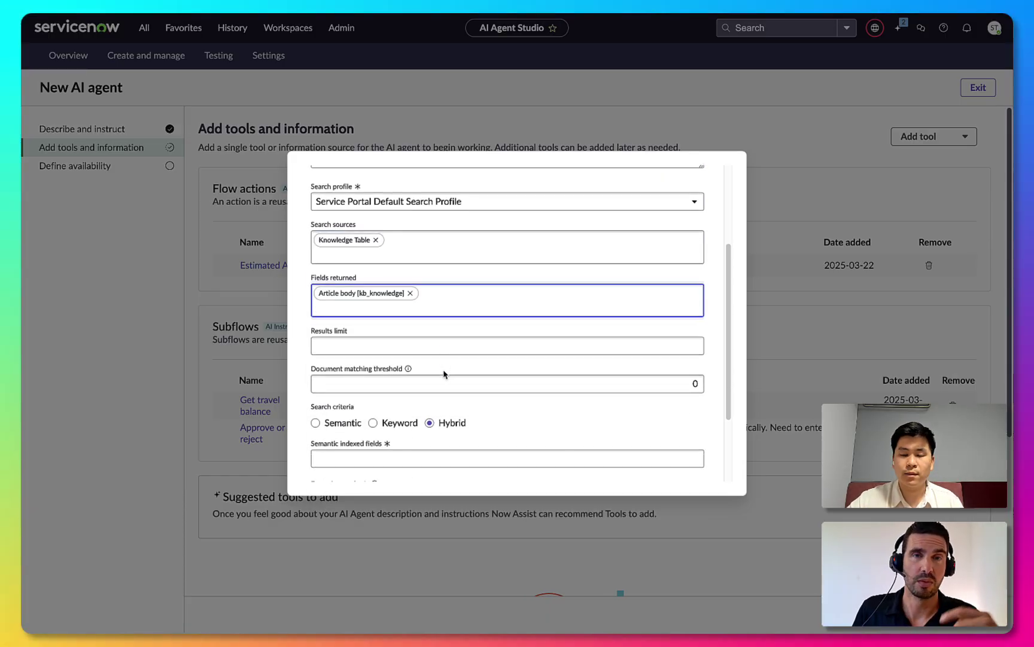
{"action": "scroll", "coordinate": [445, 369], "scroll_direction": "down", "scroll_amount": 3}
{"action": "left_click", "coordinate": [432, 364]}
{"action": "left_click", "coordinate": [402, 386]}
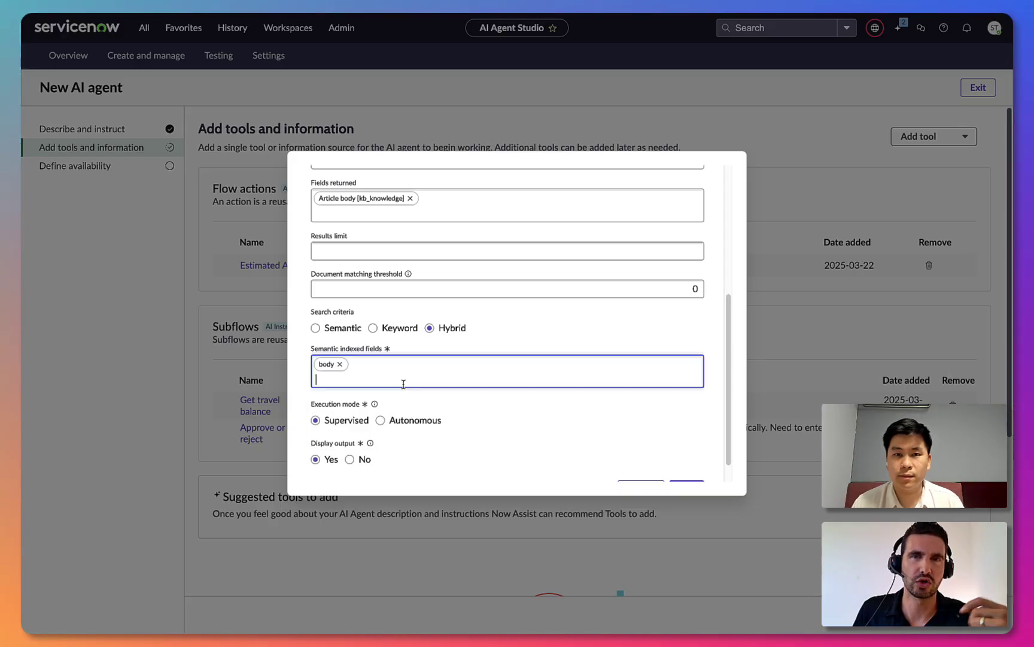
{"action": "left_click", "coordinate": [420, 374]}
{"action": "left_click", "coordinate": [390, 427]}
{"action": "scroll", "coordinate": [445, 431], "scroll_direction": "down", "scroll_amount": 1}
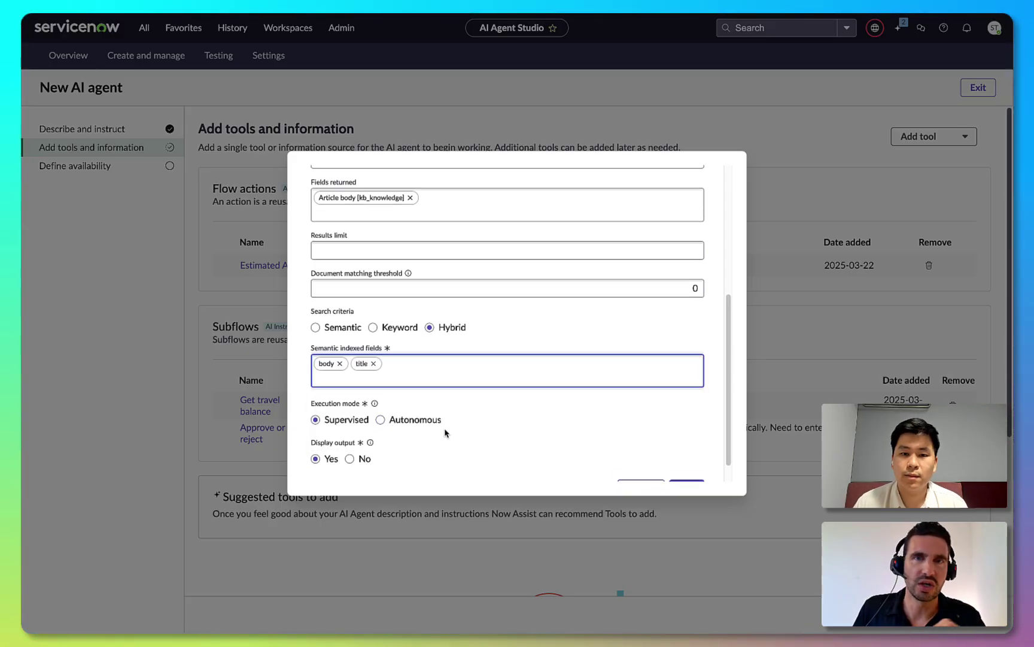
{"action": "left_click", "coordinate": [381, 394]}
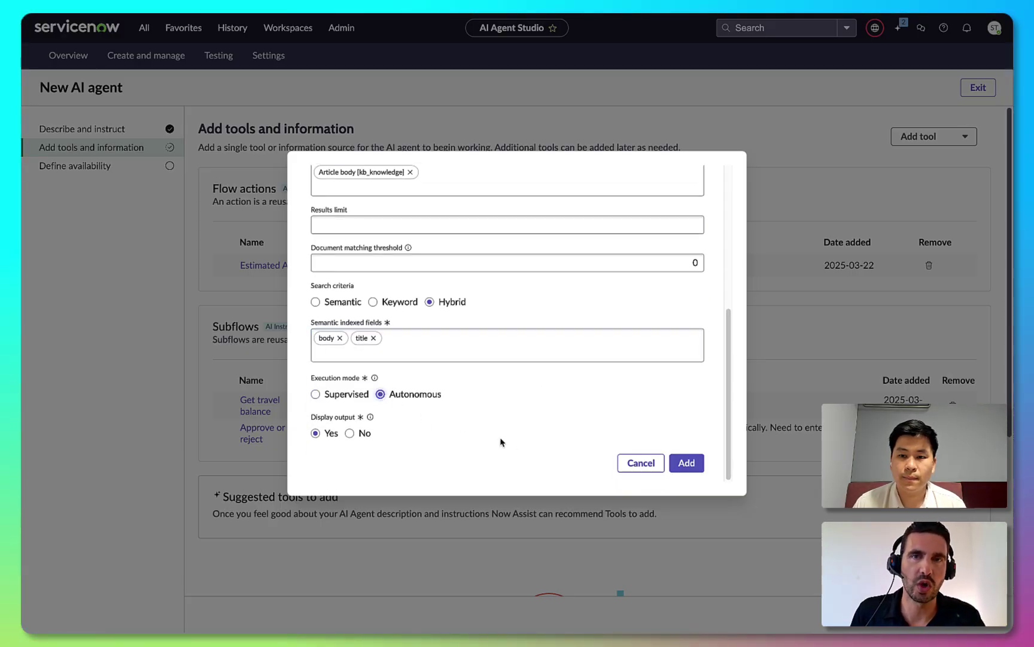
{"action": "left_click", "coordinate": [687, 462]}
Save the agent's tools and continue to the Define availability step.
{"action": "scroll", "coordinate": [592, 404], "scroll_direction": "down", "scroll_amount": 10}
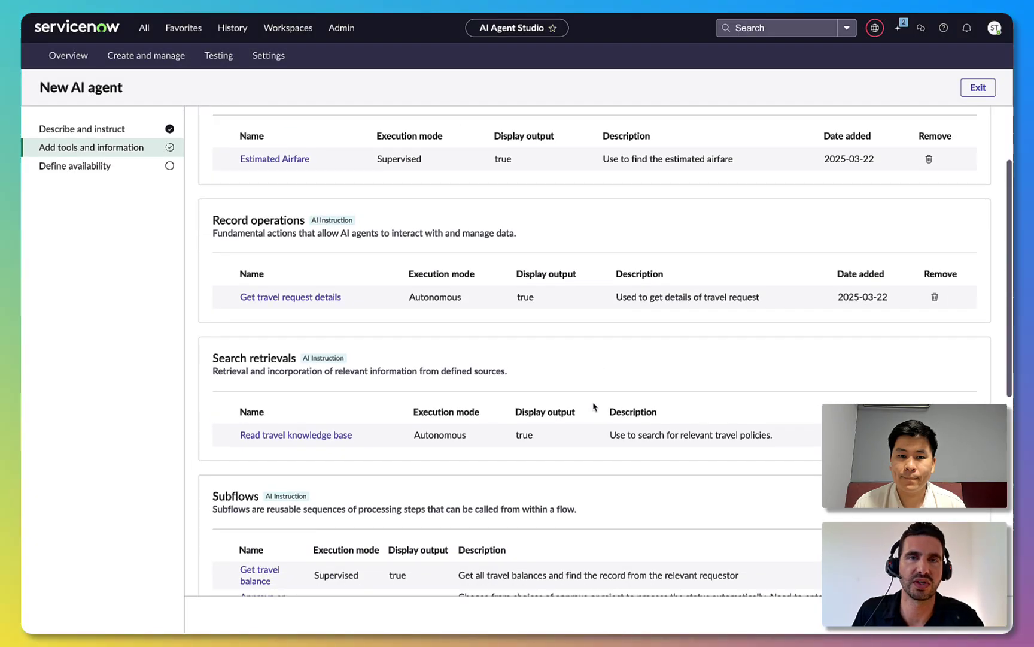
{"action": "scroll", "coordinate": [594, 405], "scroll_direction": "down", "scroll_amount": 1}
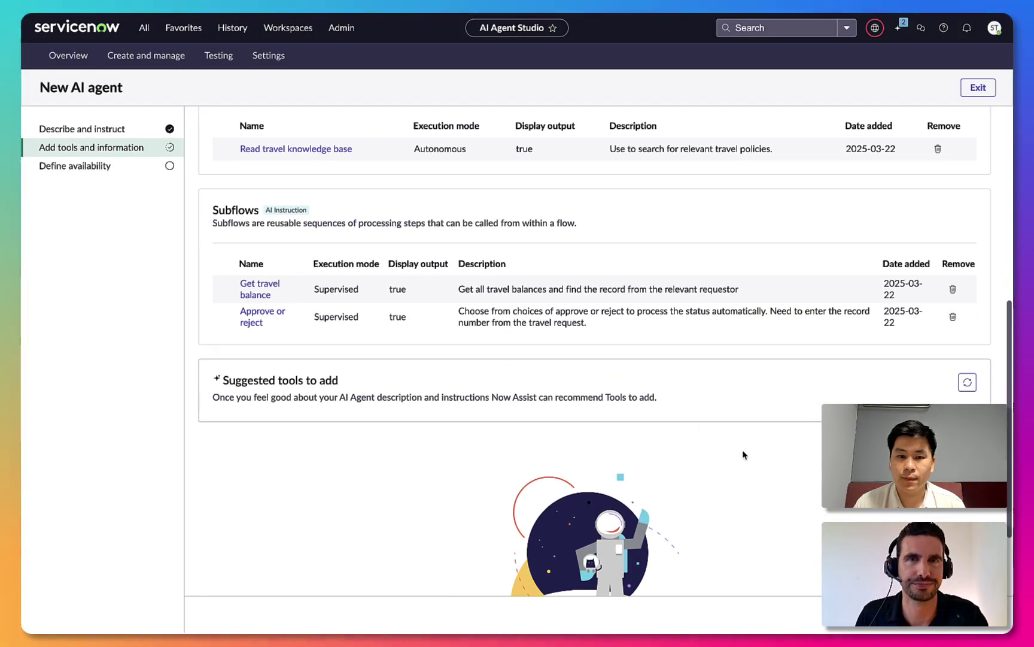
{"action": "left_click", "coordinate": [957, 614]}
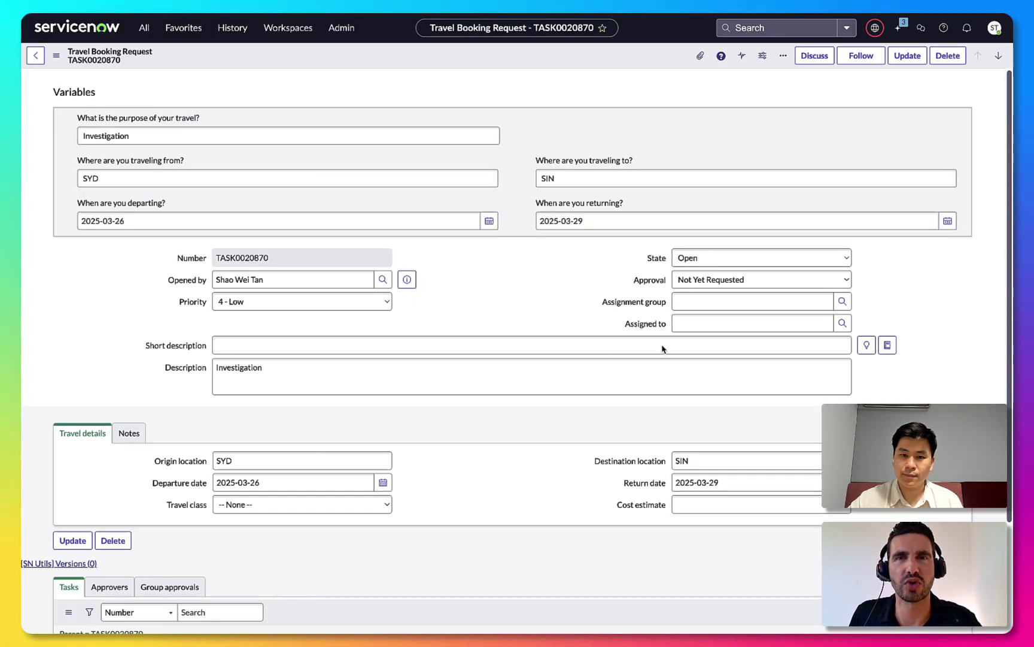
Pick Travel Request Approver as the AI agent to test and focus the Task field.
{"action": "left_click", "coordinate": [704, 508]}
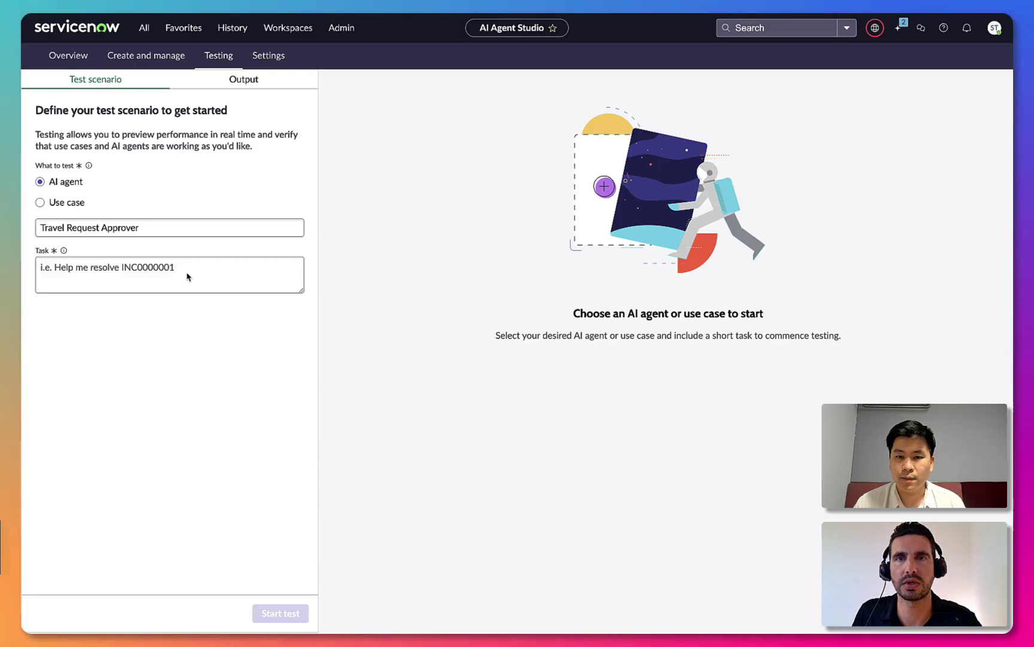
{"action": "left_click", "coordinate": [167, 271]}
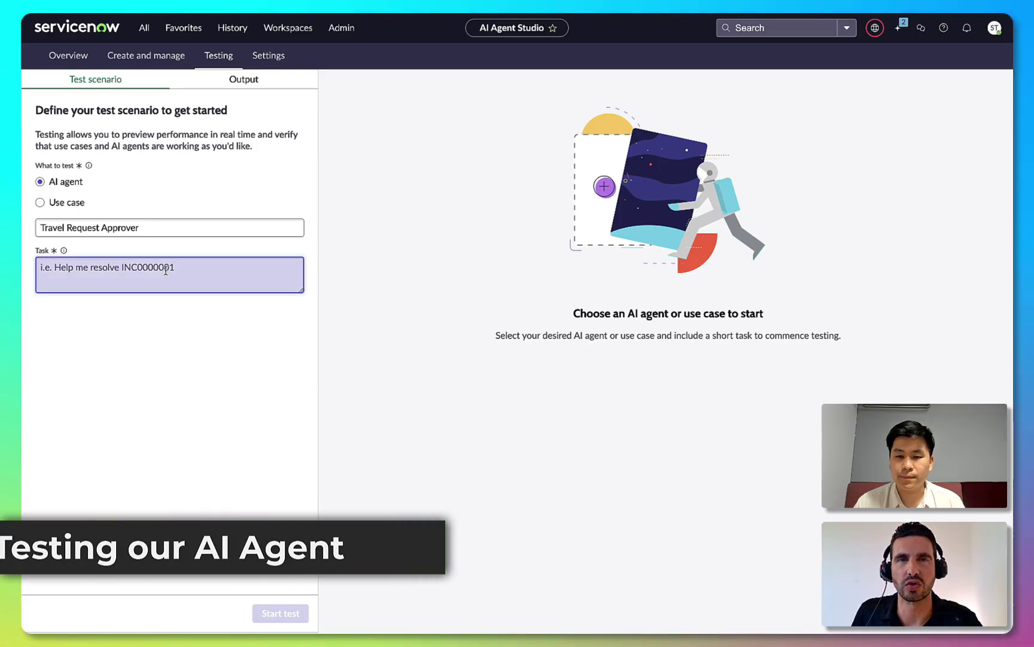
Test the agent on the pasted travel task number, then expand its decision log and full resolution steps.
{"action": "type", "text": "TASK0020870"}
{"action": "left_click", "coordinate": [279, 614]}
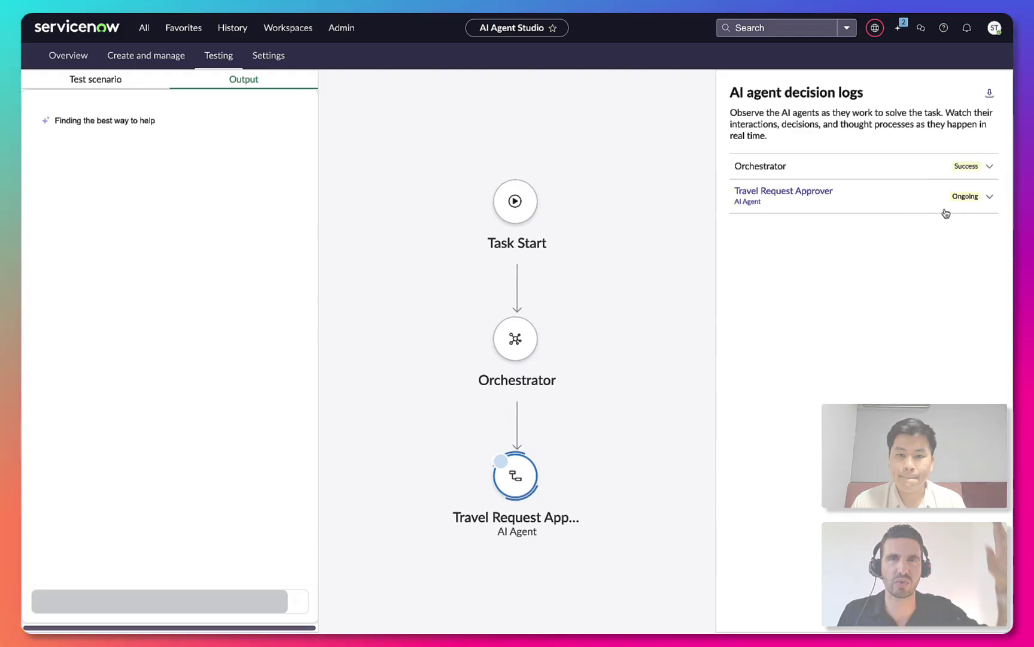
{"action": "left_click", "coordinate": [989, 197]}
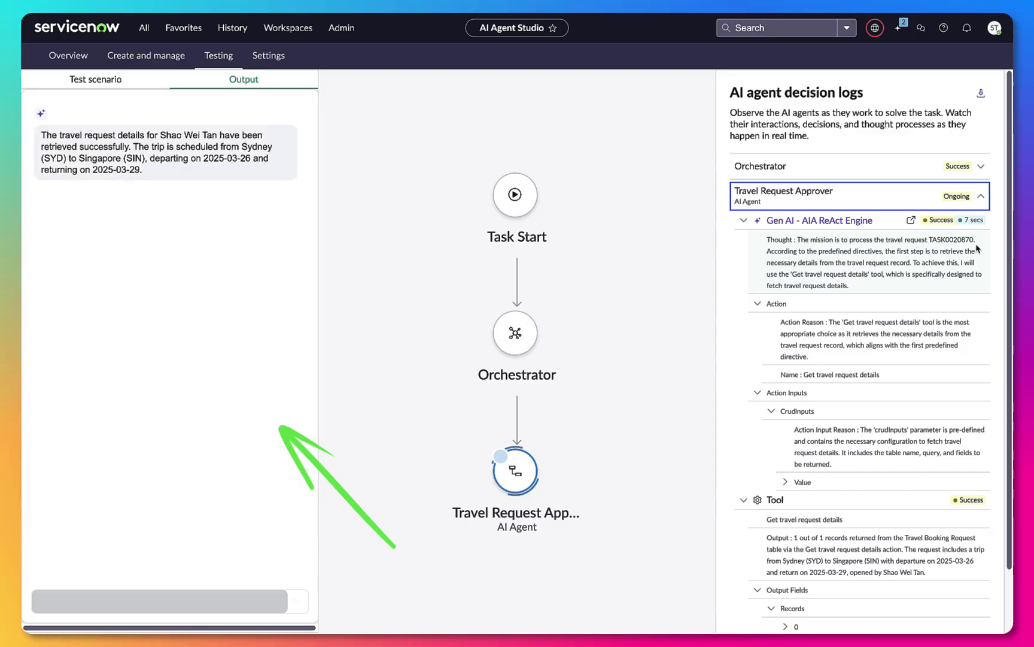
{"action": "scroll", "coordinate": [958, 359], "scroll_direction": "down", "scroll_amount": 3}
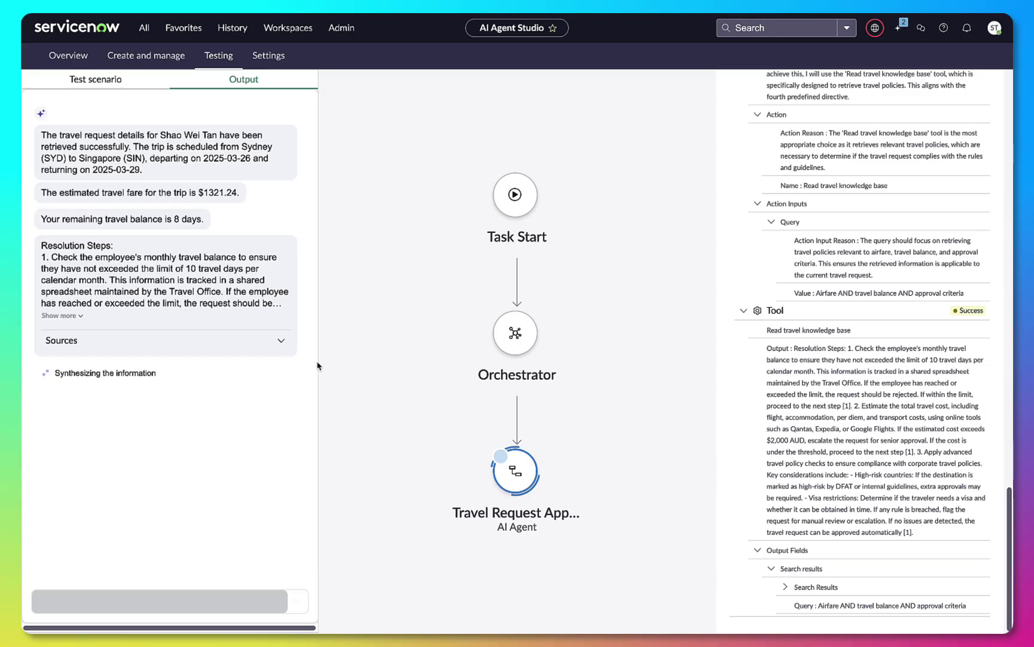
{"action": "left_click", "coordinate": [73, 318]}
{"action": "scroll", "coordinate": [231, 466], "scroll_direction": "down", "scroll_amount": 2}
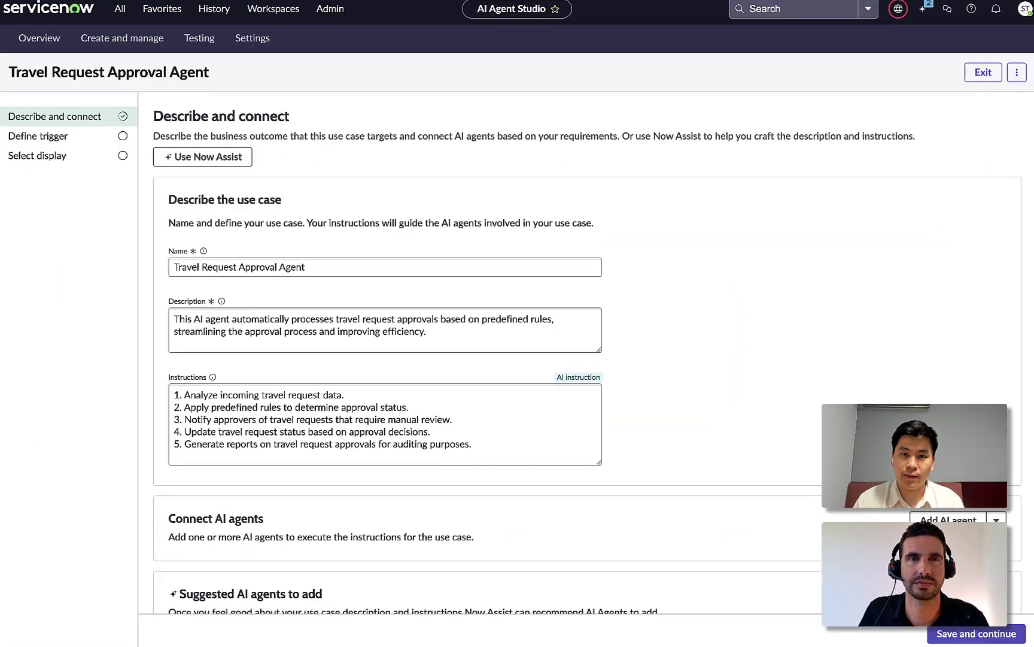
Connect the Travel Request Approver agent to the use case.
{"action": "left_click", "coordinate": [904, 510]}
{"action": "left_click", "coordinate": [507, 339]}
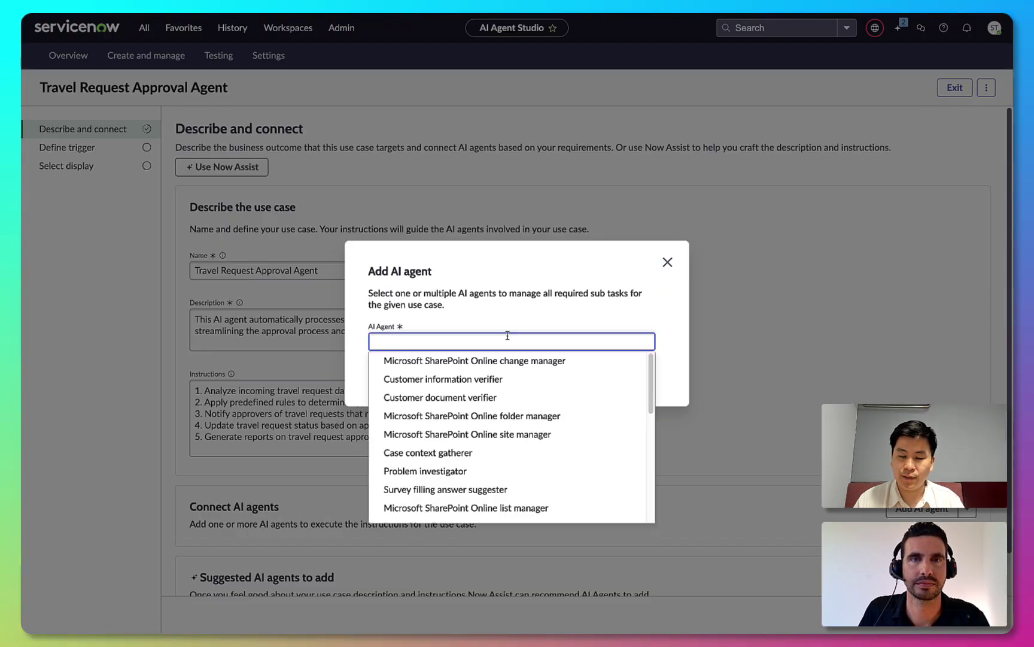
{"action": "type", "text": "travel"}
{"action": "left_click", "coordinate": [477, 361]}
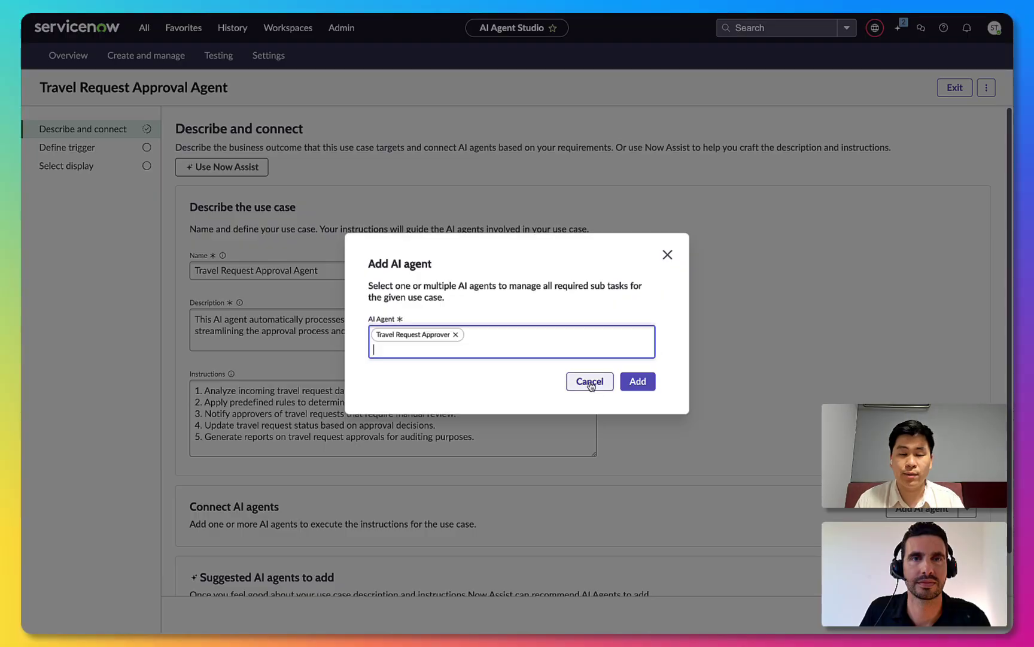
{"action": "left_click", "coordinate": [636, 383]}
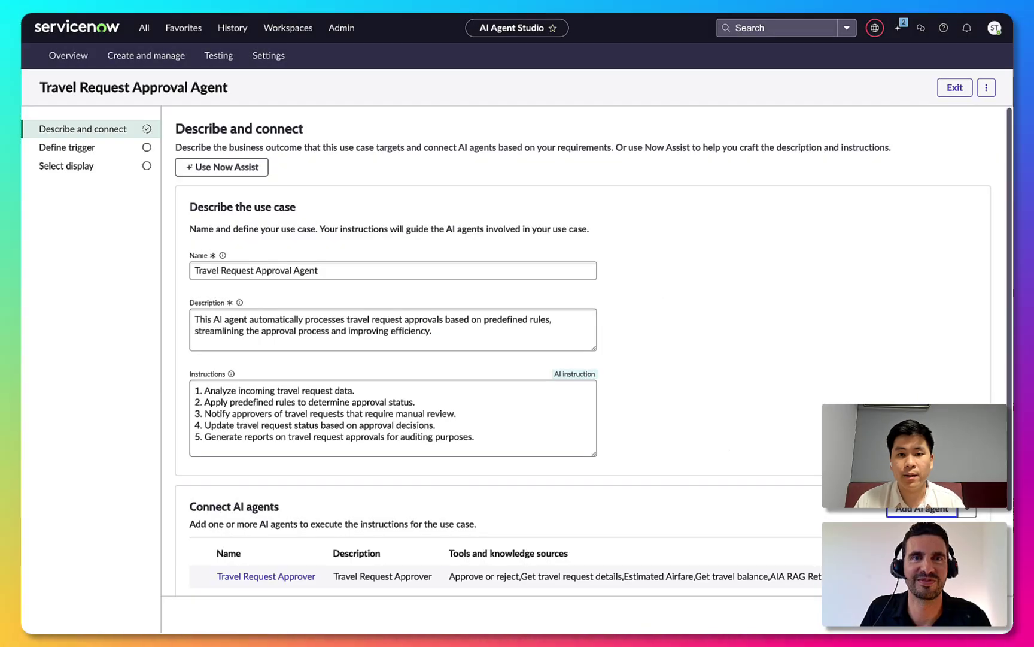
{"action": "left_click", "coordinate": [953, 615]}
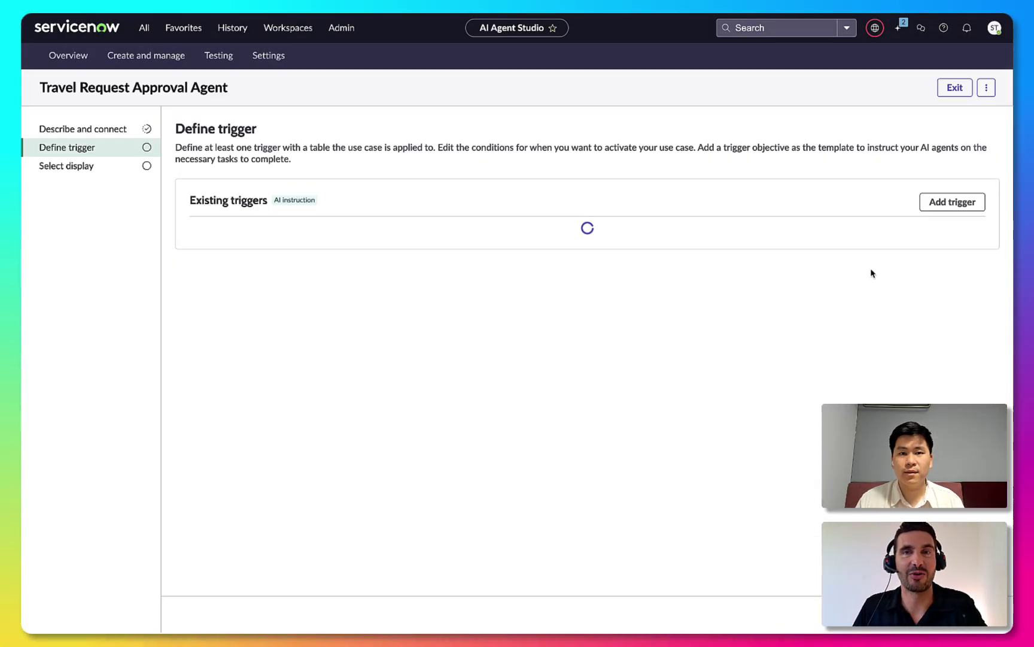
Add a Created trigger named 'Travel request created' on the Travel Booking Request table.
{"action": "left_click", "coordinate": [952, 202]}
{"action": "left_click", "coordinate": [540, 317]}
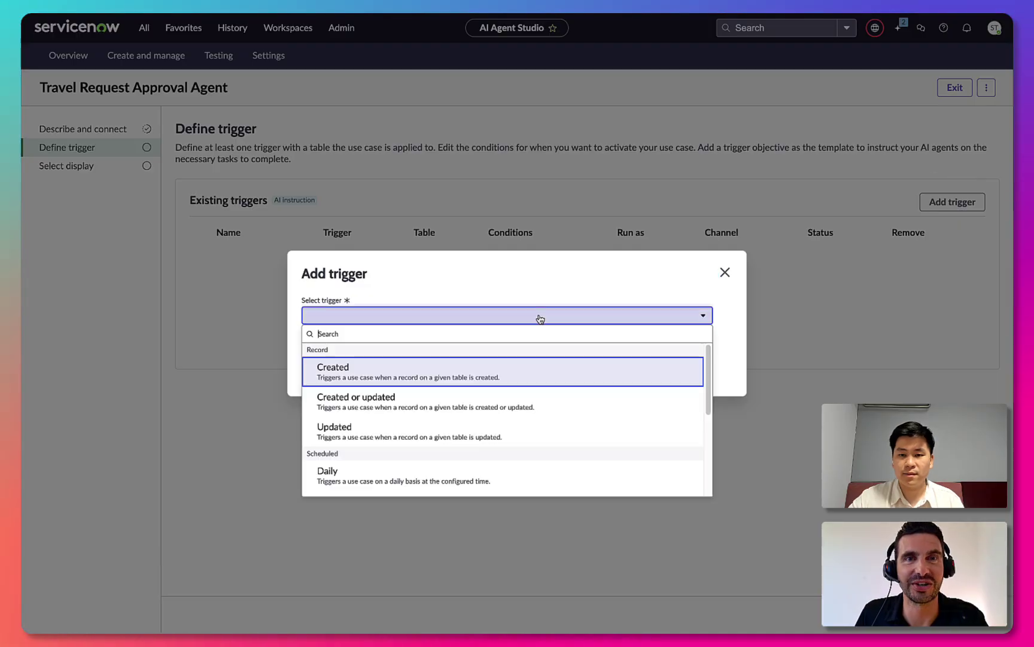
{"action": "left_click", "coordinate": [489, 369]}
{"action": "left_click", "coordinate": [467, 330]}
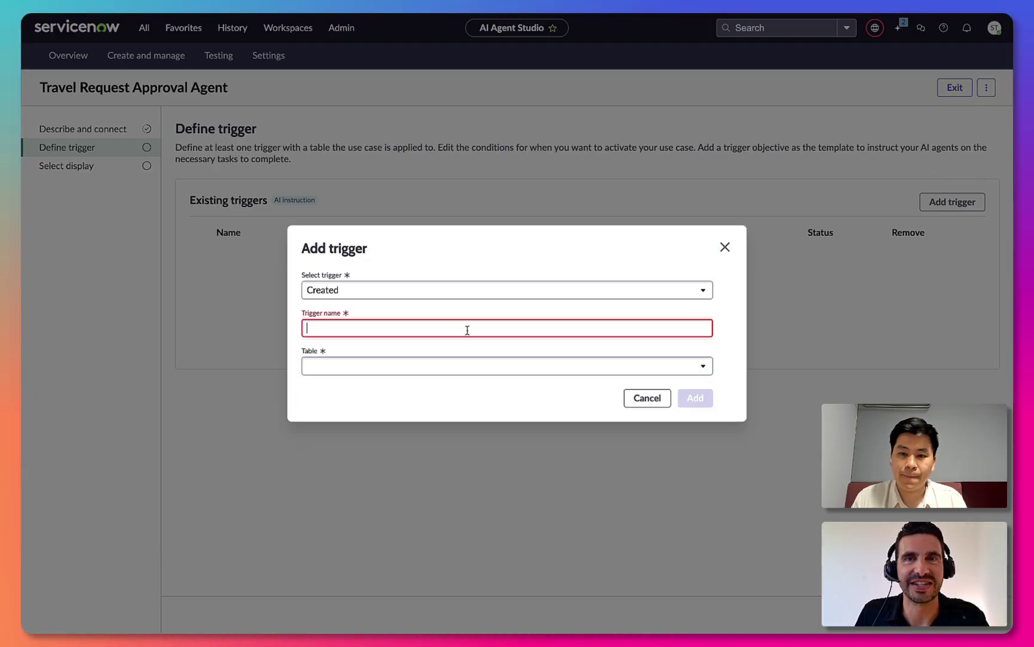
{"action": "type", "text": "Travel reques"}
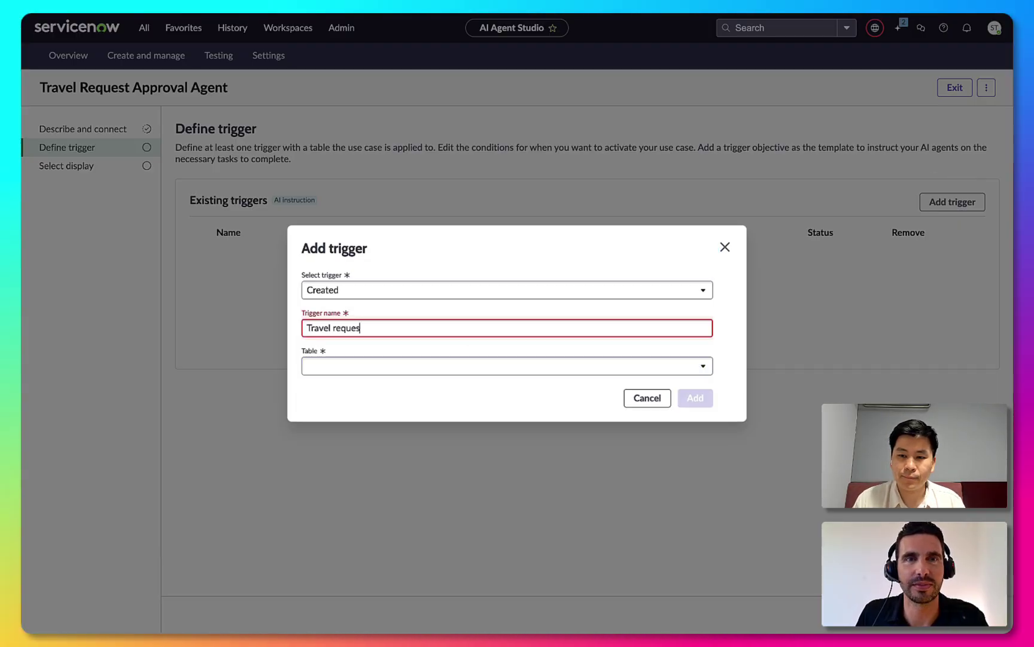
{"action": "type", "text": "t created"}
{"action": "left_click", "coordinate": [451, 366]}
{"action": "type", "text": "tra"}
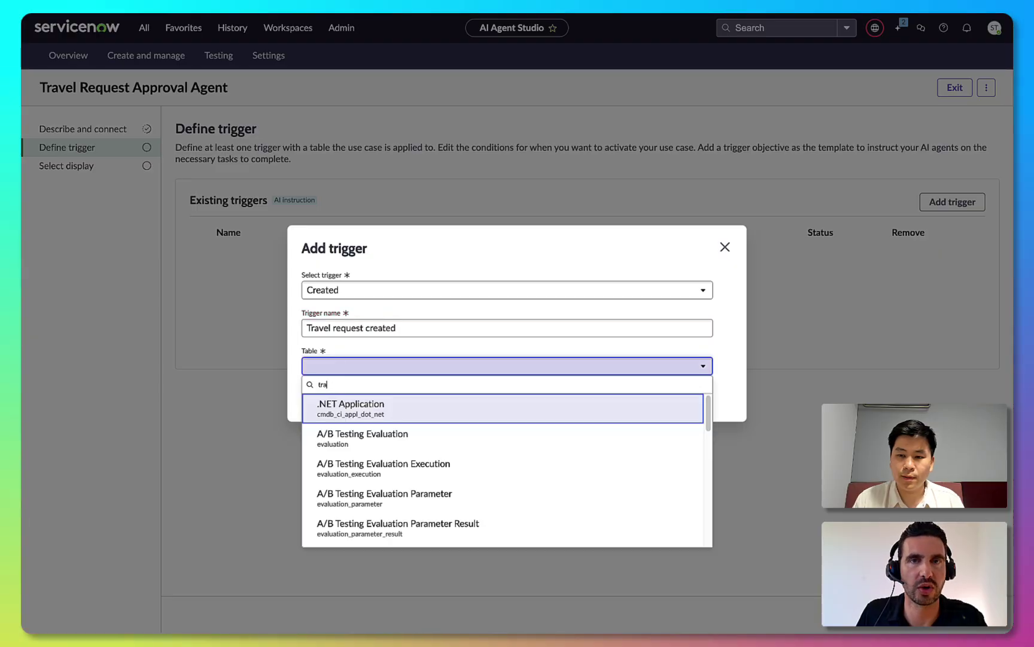
{"action": "type", "text": "vel"}
{"action": "left_click", "coordinate": [422, 404]}
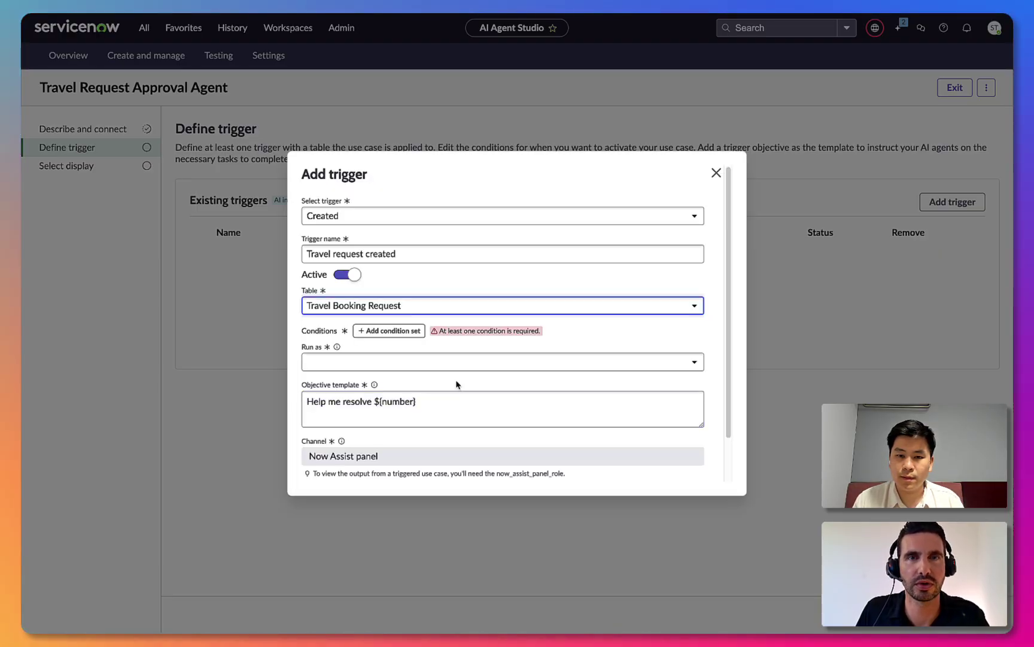
Add the condition Opened by is not empty, run as Opened by, and save the trigger.
{"action": "left_click", "coordinate": [408, 331]}
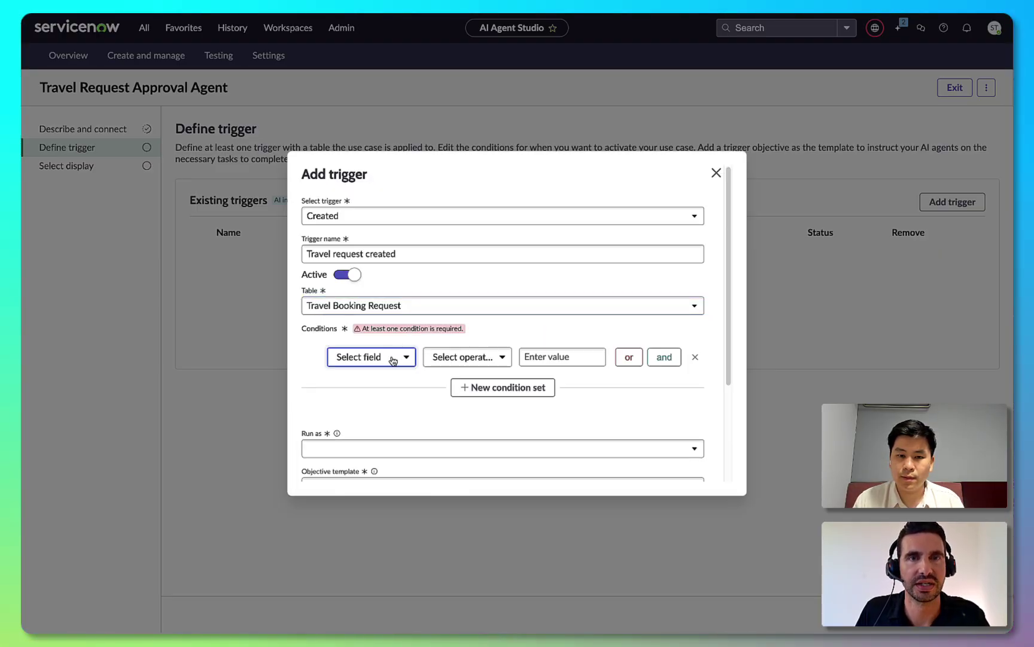
{"action": "left_click", "coordinate": [393, 358]}
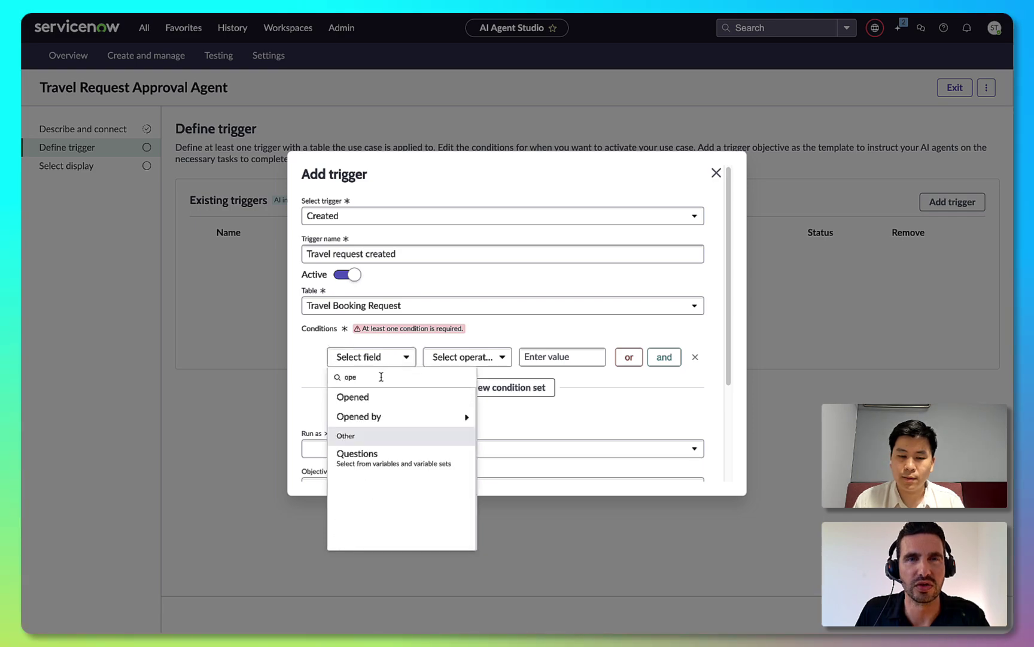
{"action": "left_click", "coordinate": [378, 416]}
{"action": "left_click", "coordinate": [504, 364]}
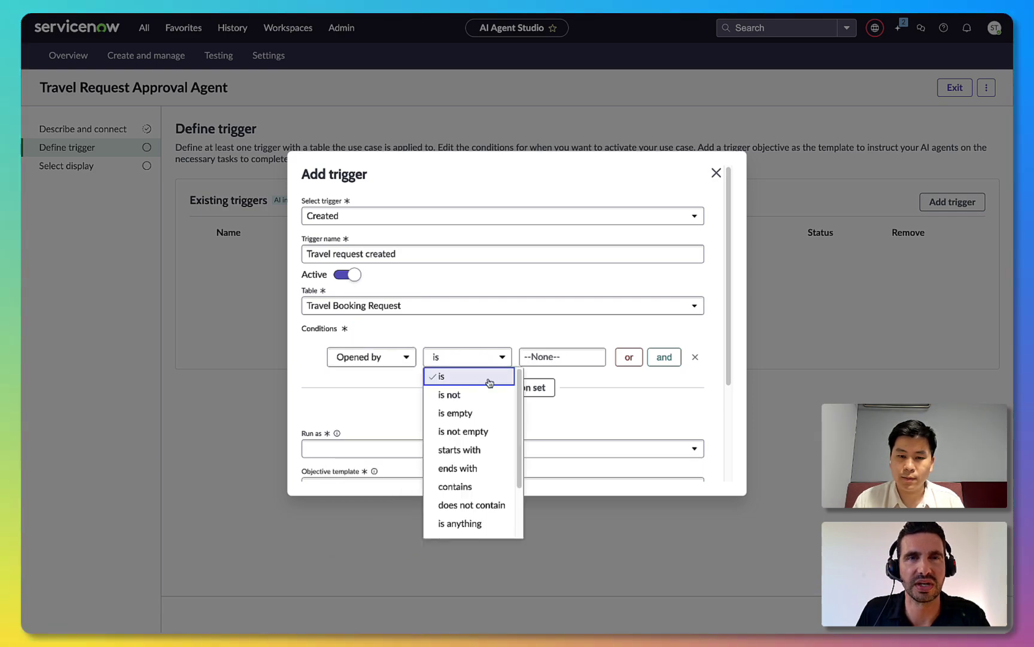
{"action": "left_click", "coordinate": [476, 430]}
{"action": "scroll", "coordinate": [522, 424], "scroll_direction": "down", "scroll_amount": 2}
{"action": "left_click", "coordinate": [508, 372]}
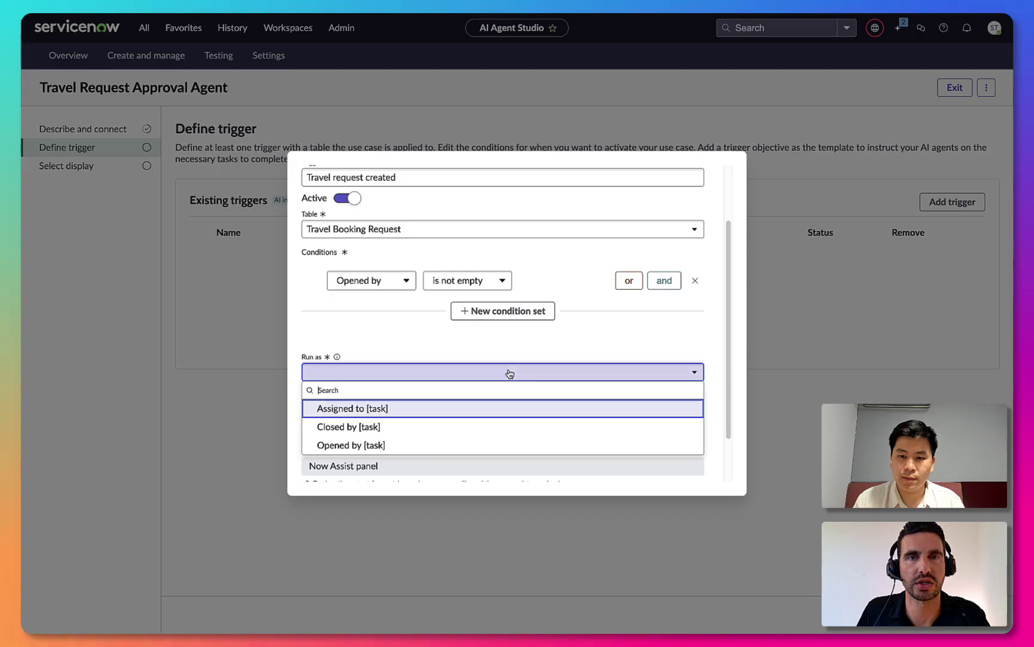
{"action": "left_click", "coordinate": [469, 443]}
{"action": "scroll", "coordinate": [475, 413], "scroll_direction": "down", "scroll_amount": 1}
{"action": "scroll", "coordinate": [475, 413], "scroll_direction": "down", "scroll_amount": 1}
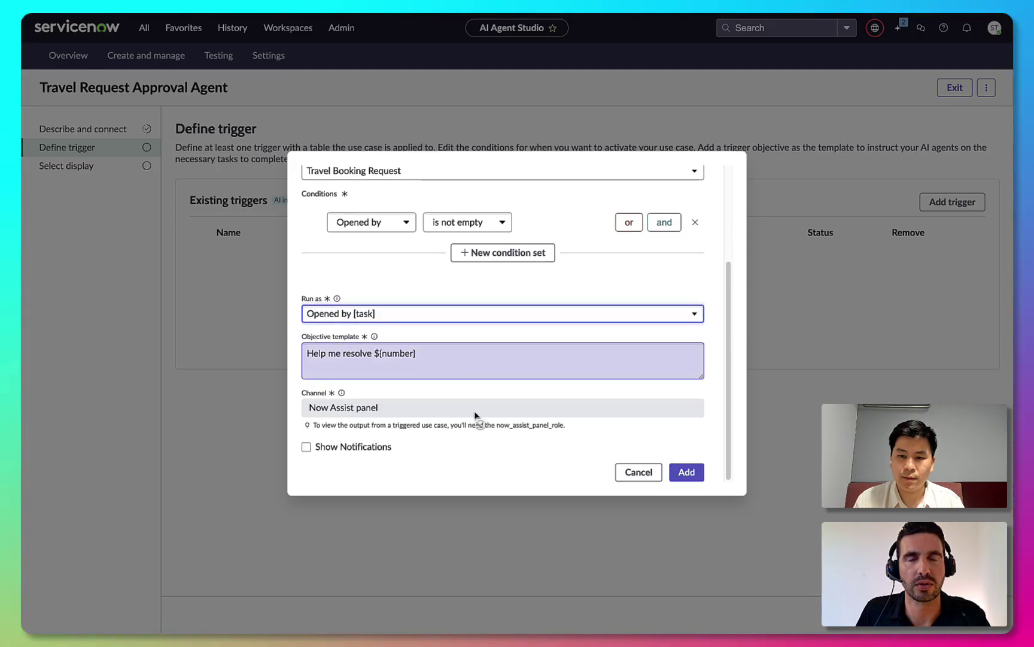
{"action": "left_click", "coordinate": [672, 474]}
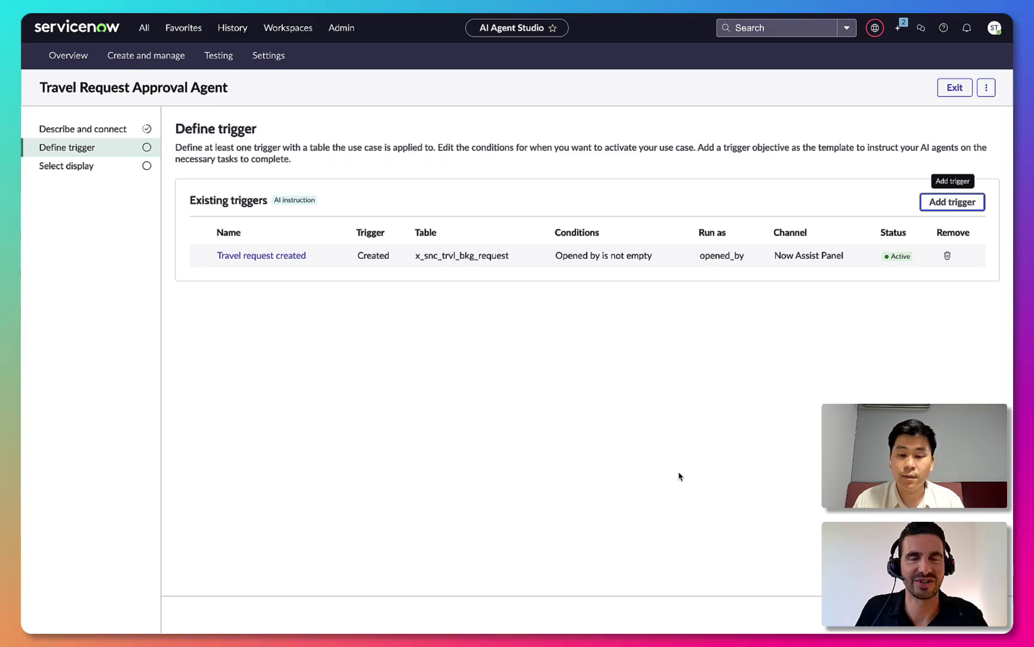
{"action": "left_click", "coordinate": [952, 615]}
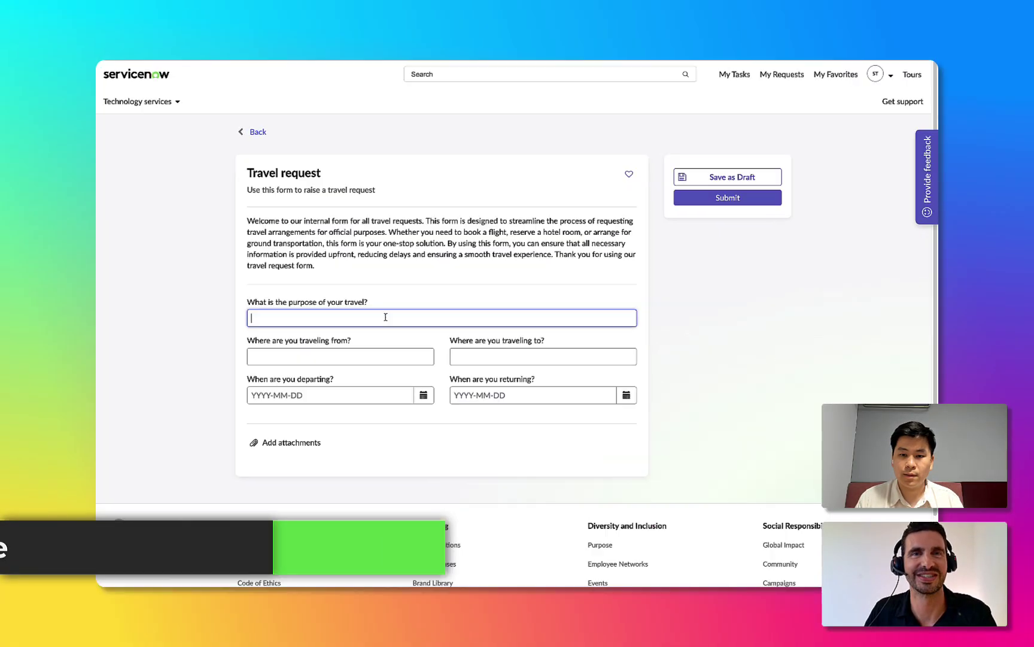
Enter Investigation as the trip purpose, SYD as departure and KE as destination.
{"action": "type", "text": "Investigation"}
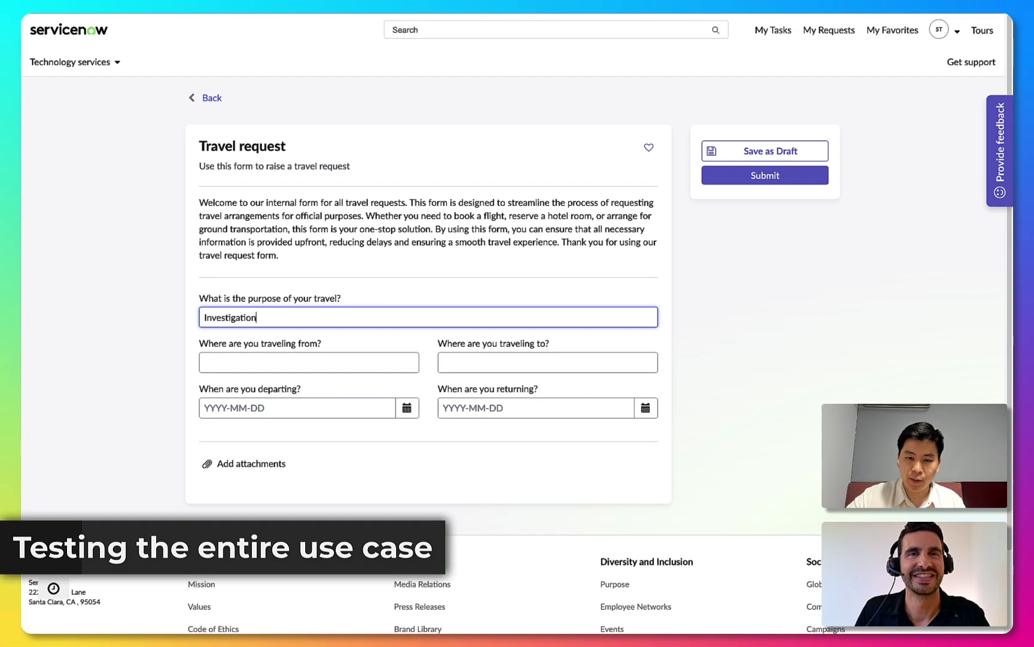
{"action": "left_click", "coordinate": [399, 366]}
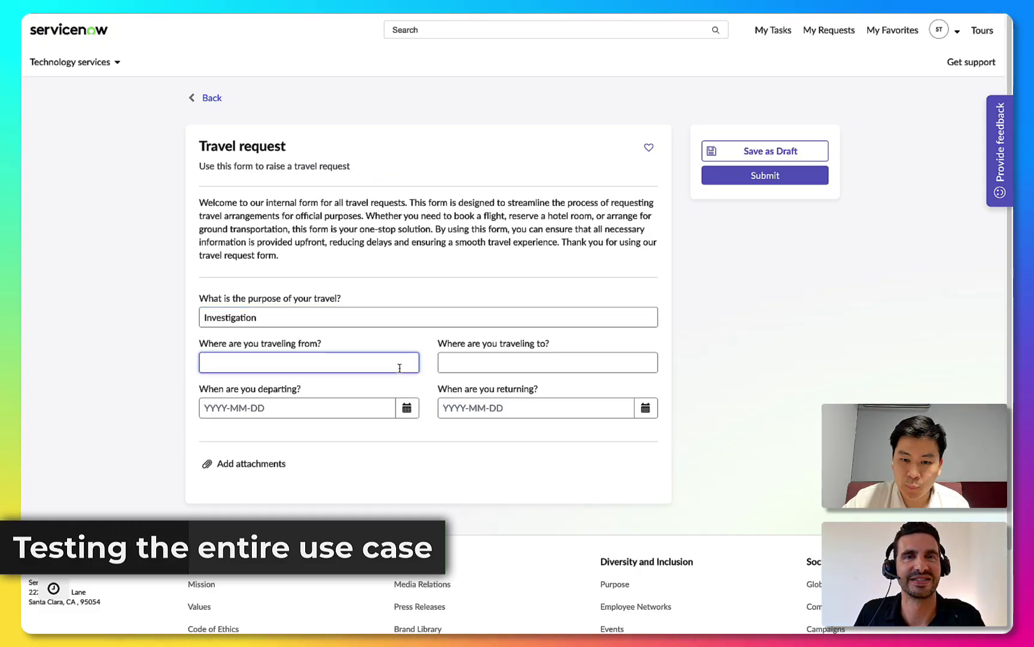
{"action": "type", "text": "SYD"}
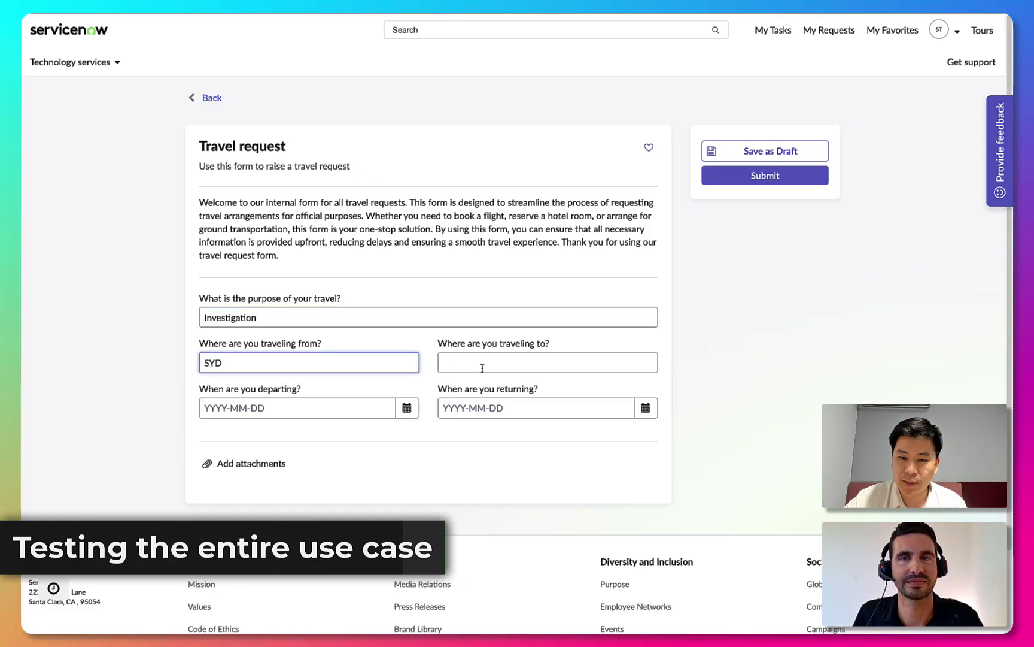
{"action": "left_click", "coordinate": [482, 368]}
{"action": "type", "text": "KE"}
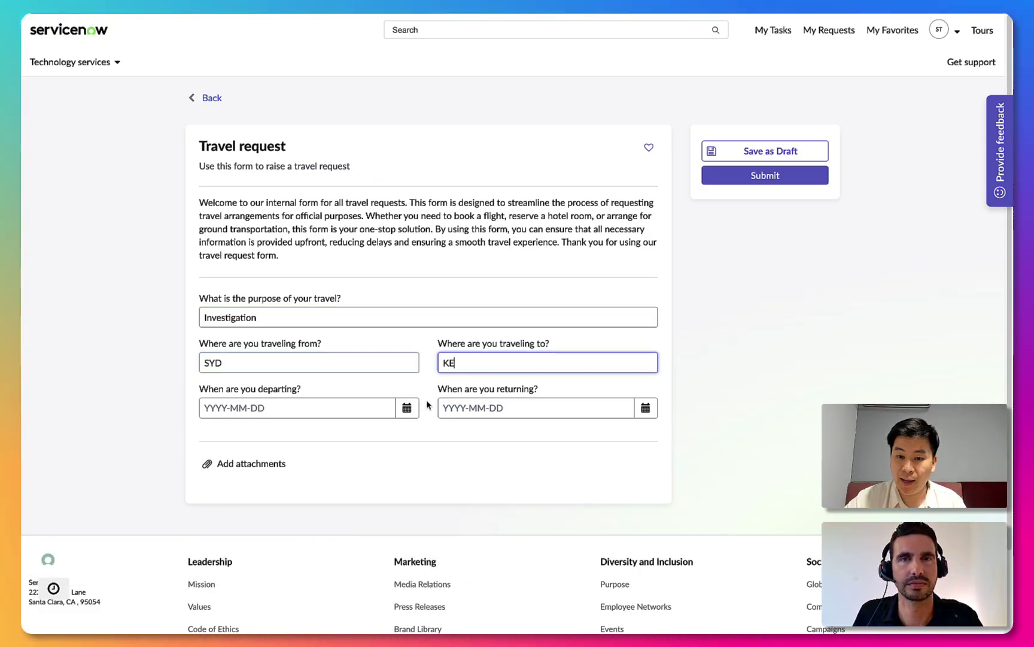
Set departure to 2025-03-24 and return to 2025-03-26, then submit the request.
{"action": "left_click", "coordinate": [407, 408]}
{"action": "left_click", "coordinate": [423, 527]}
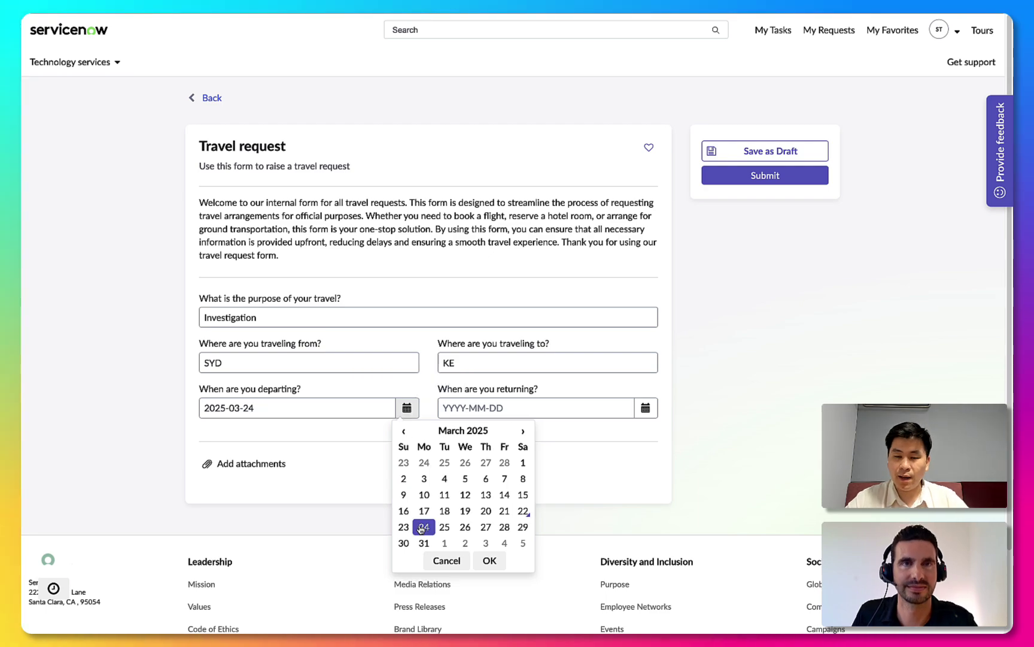
{"action": "left_click", "coordinate": [478, 563]}
{"action": "left_click", "coordinate": [645, 408]}
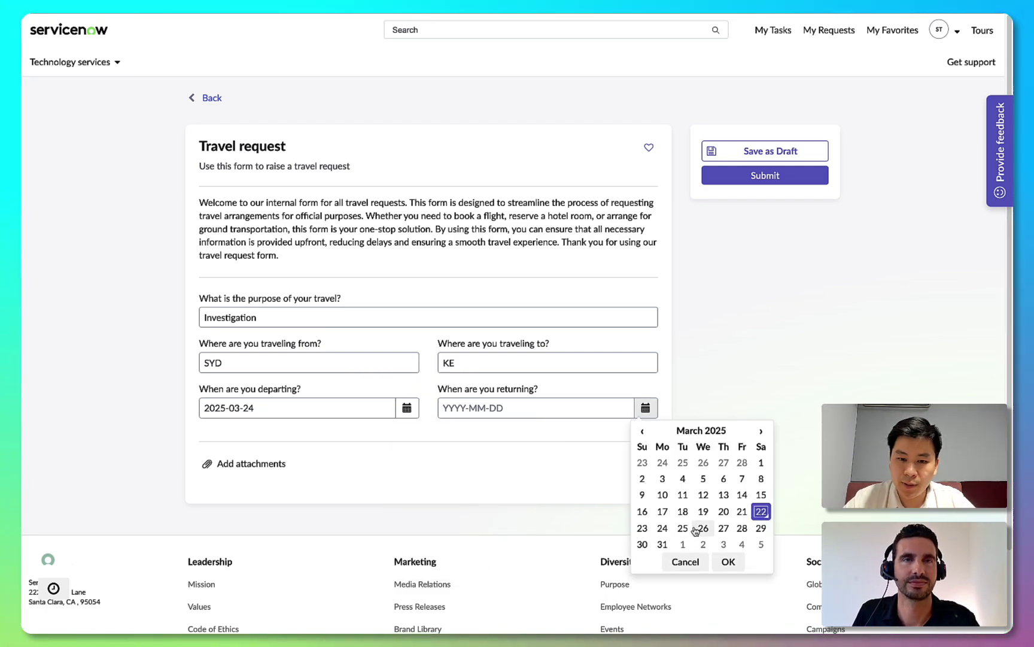
{"action": "left_click", "coordinate": [705, 528]}
{"action": "left_click", "coordinate": [729, 560]}
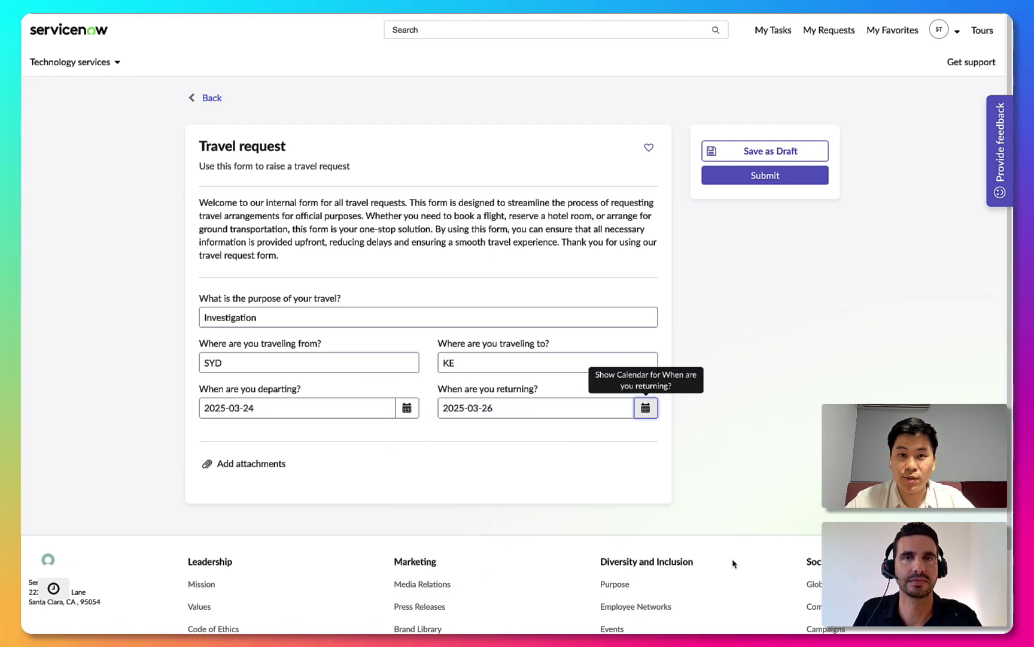
{"action": "left_click", "coordinate": [777, 179]}
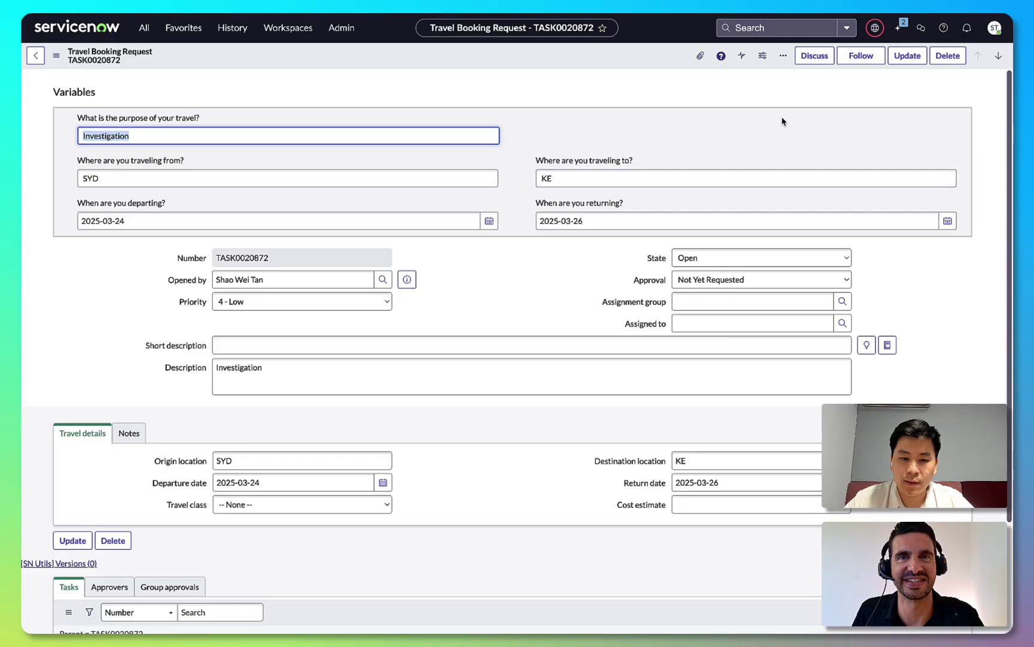
Open the TASK0020872 chat in Now Assist and dock the panel beside the record.
{"action": "left_click", "coordinate": [898, 27]}
{"action": "left_click", "coordinate": [952, 57]}
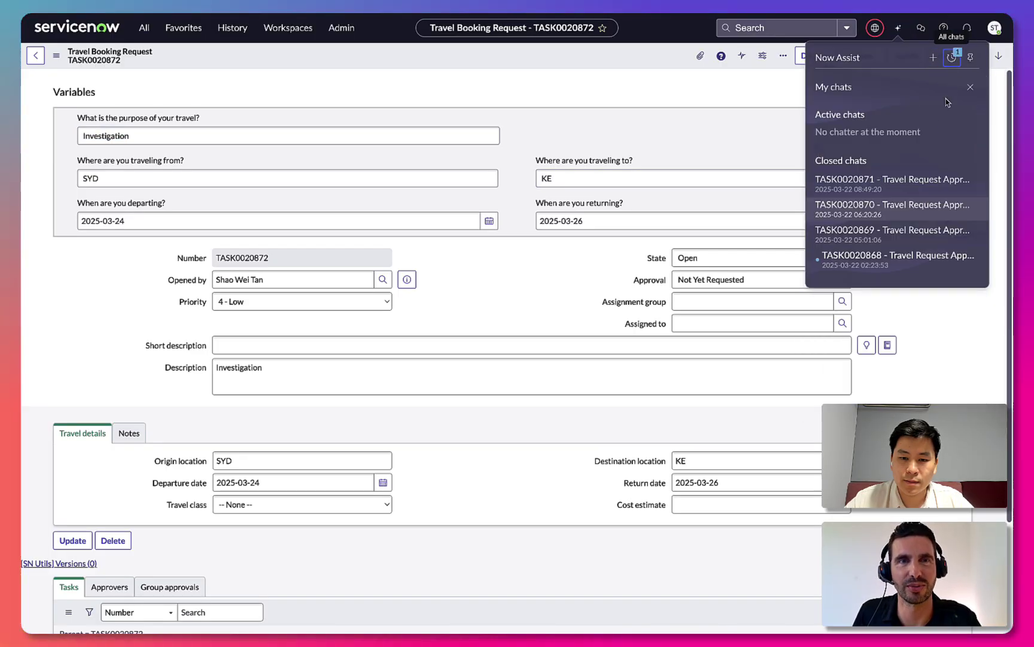
{"action": "left_click", "coordinate": [926, 133]}
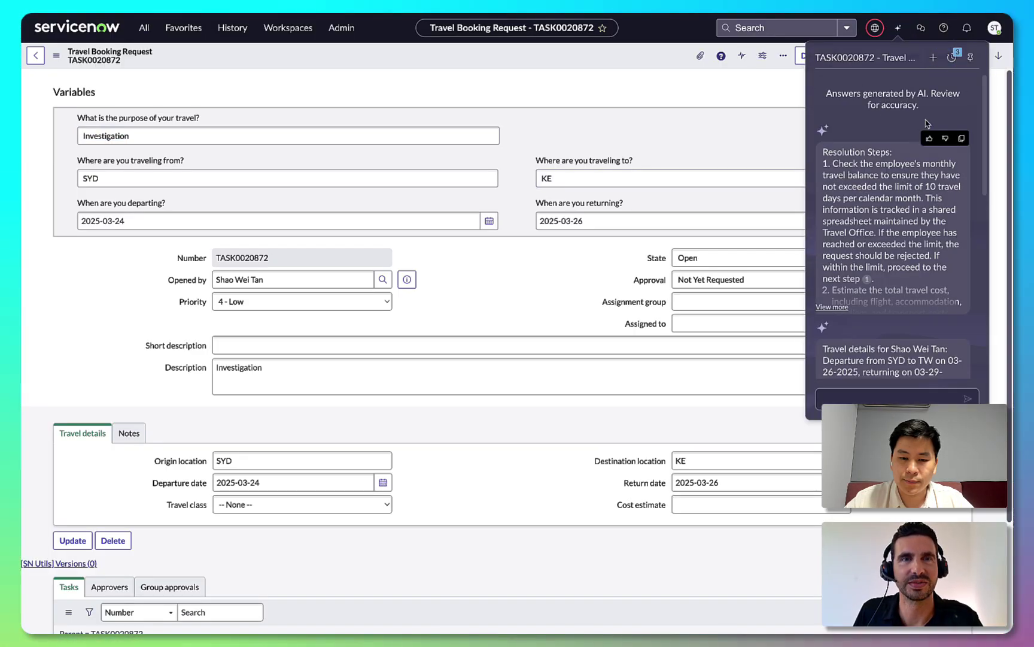
{"action": "left_click", "coordinate": [970, 58]}
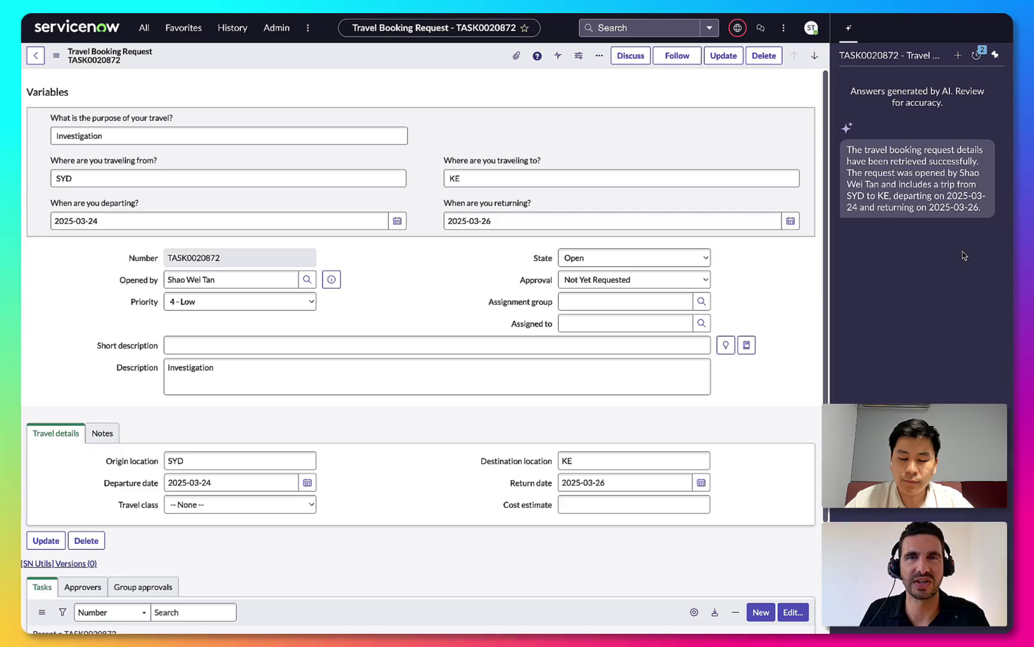